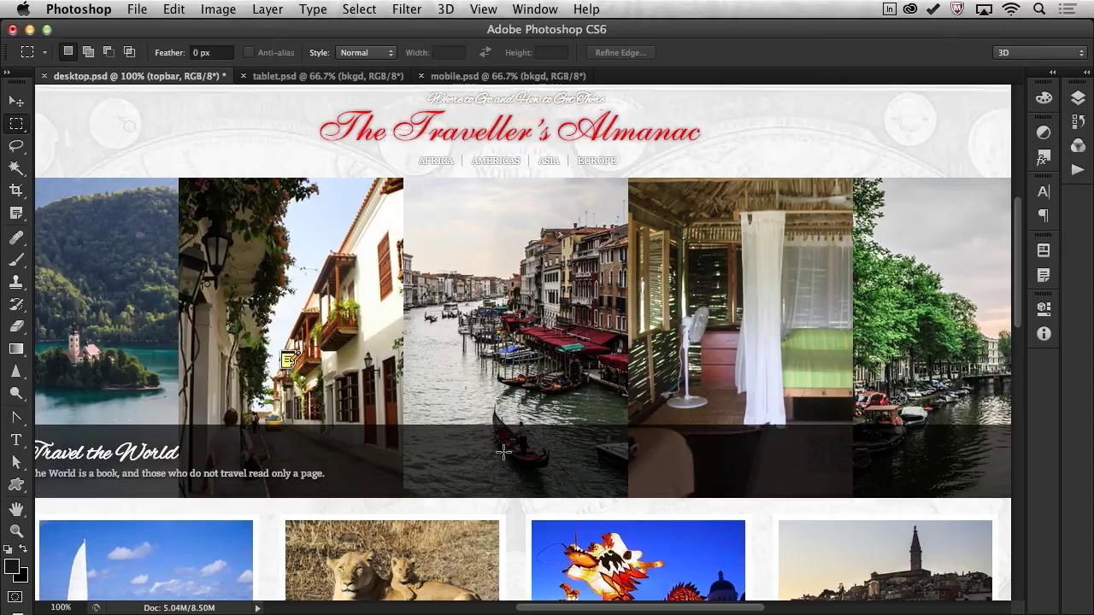
Step: Measure the desktop header's width and height with two marquee selections, clearing each one
left_click_drag(288, 178, 726, 99)
left_click(840, 306)
scroll(840, 305, "down", 3)
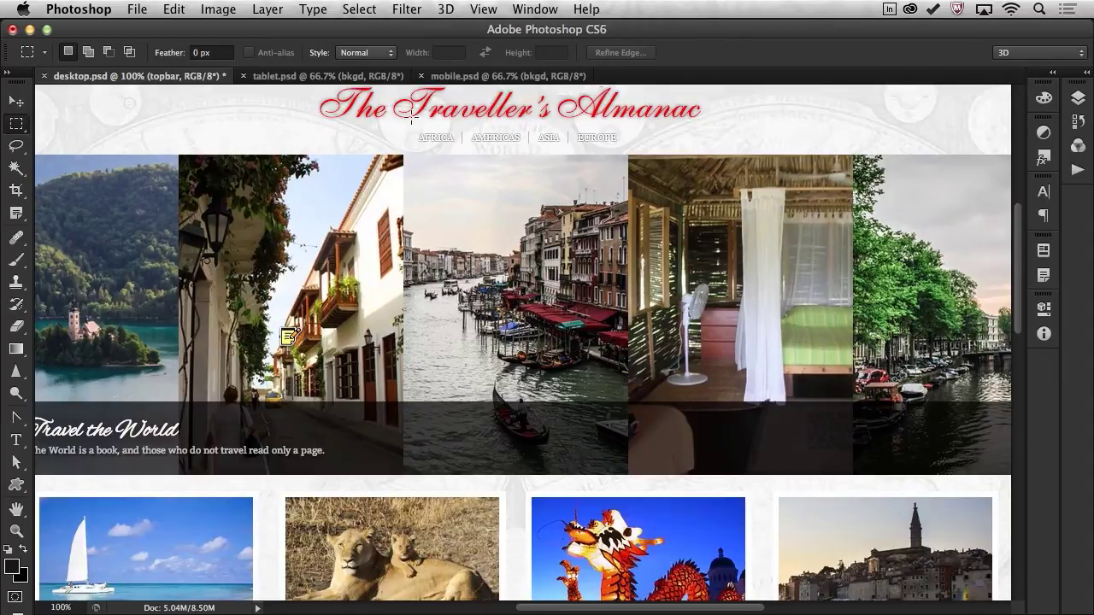
left_click_drag(306, 128, 717, 81)
left_click(735, 212)
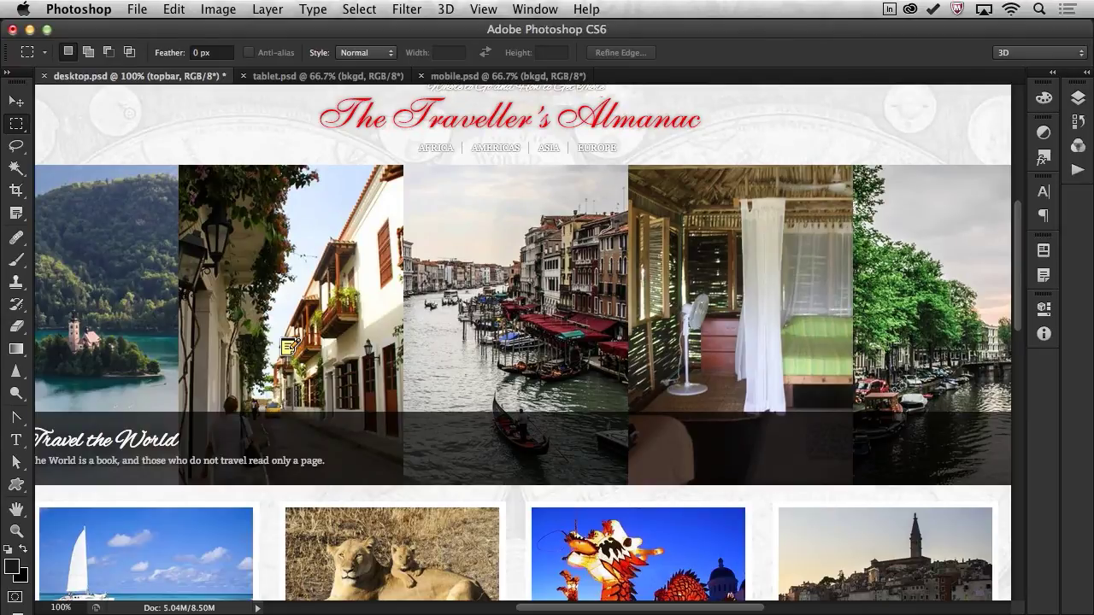
Step: Find and select The Traveller's Almanac headline text layer in the Layers list
left_click(1089, 75)
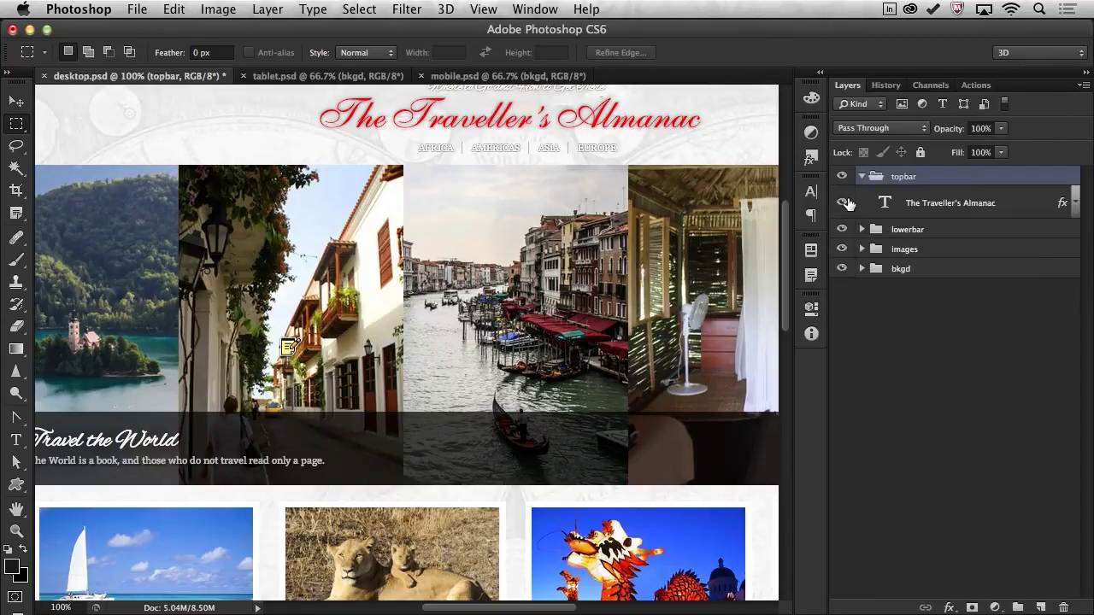
left_click(845, 203)
left_click(848, 202)
left_click(936, 212)
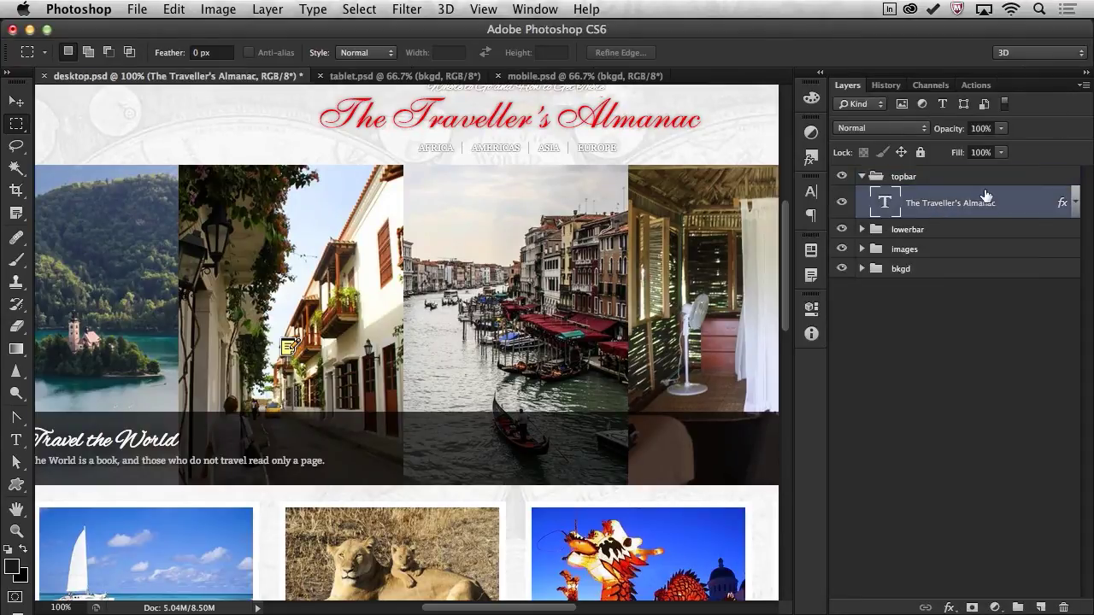
Step: Copy the headline layer's CSS and paste it into the Notes panel
right_click(989, 196)
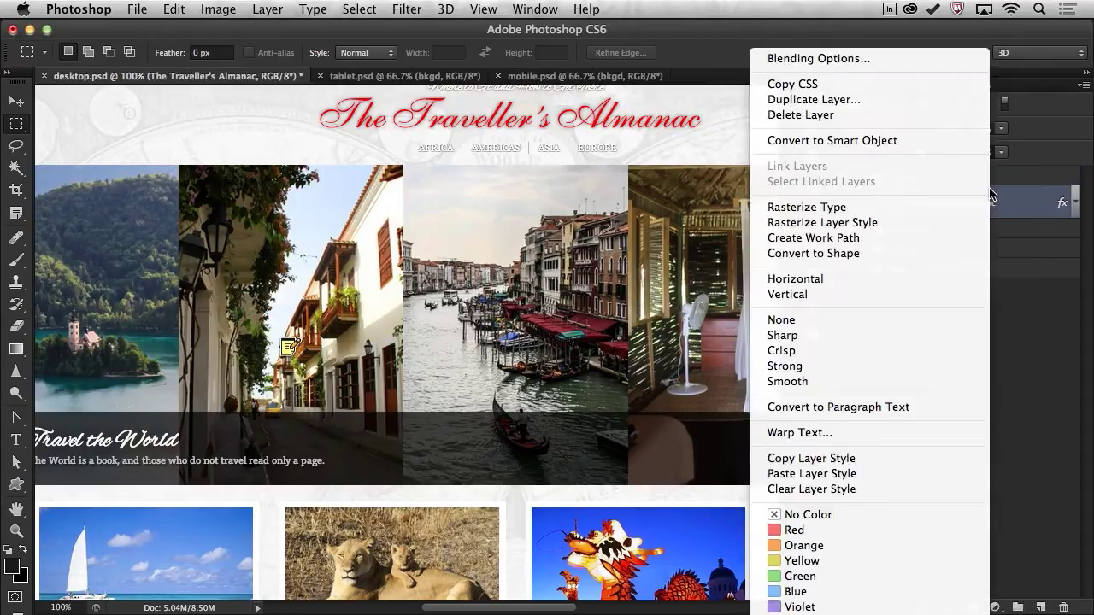
left_click(871, 84)
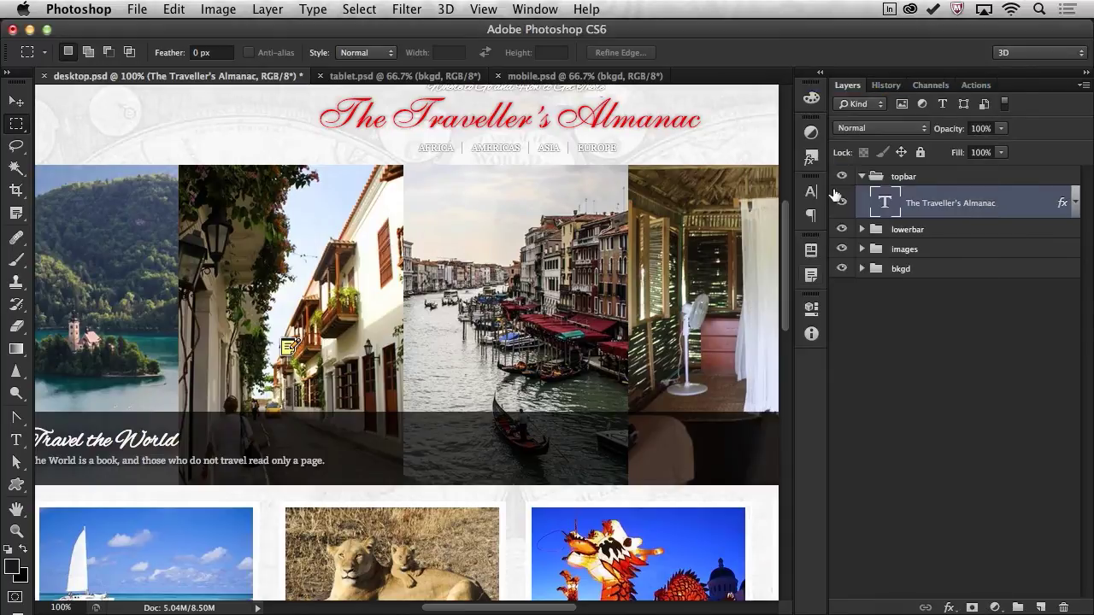
left_click(810, 274)
right_click(498, 341)
left_click(508, 387)
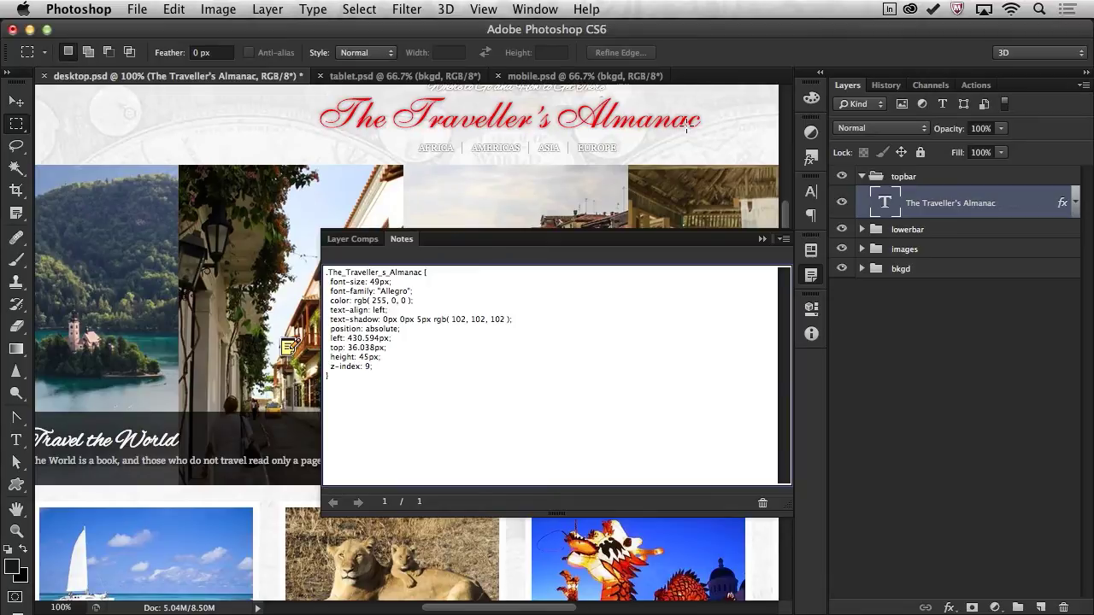
left_click(762, 240)
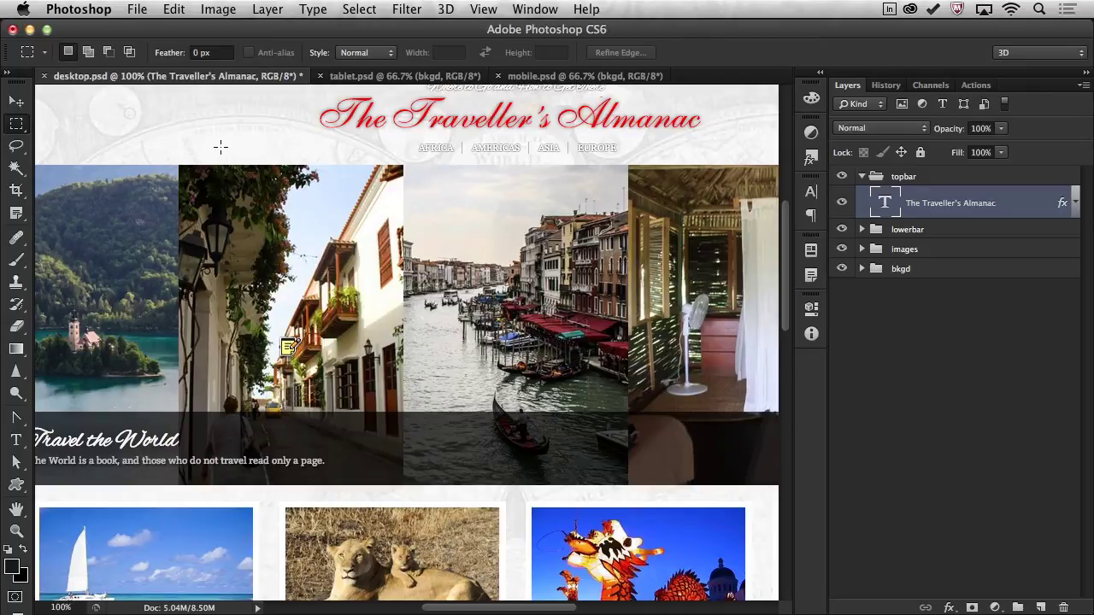
Step: Collapse the Layers panel, view tablet.psd, then bring up mobile.psd
left_click(1083, 72)
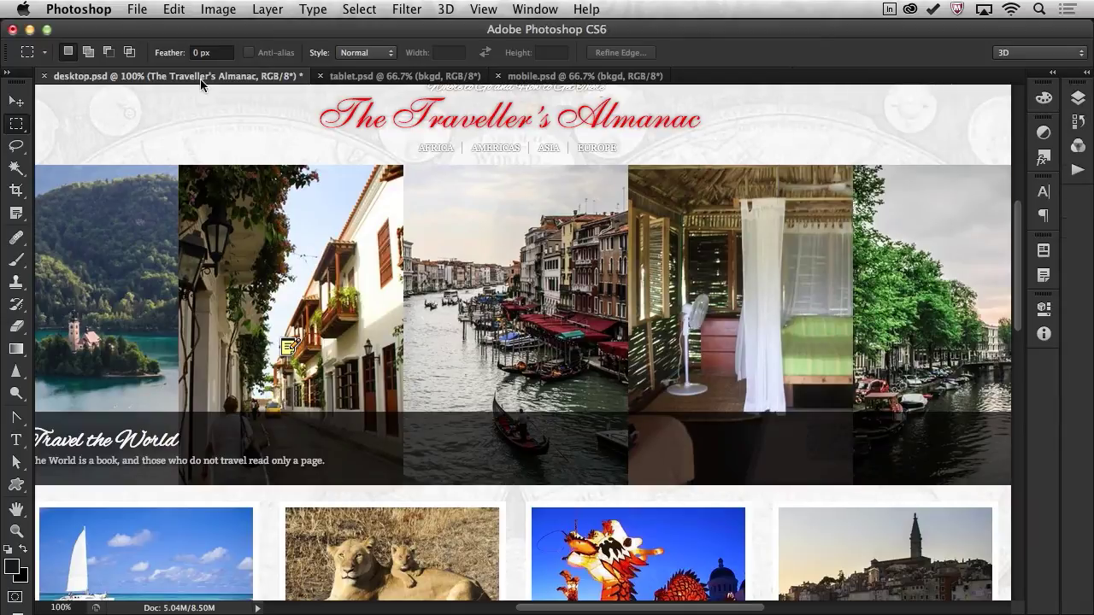
left_click(371, 76)
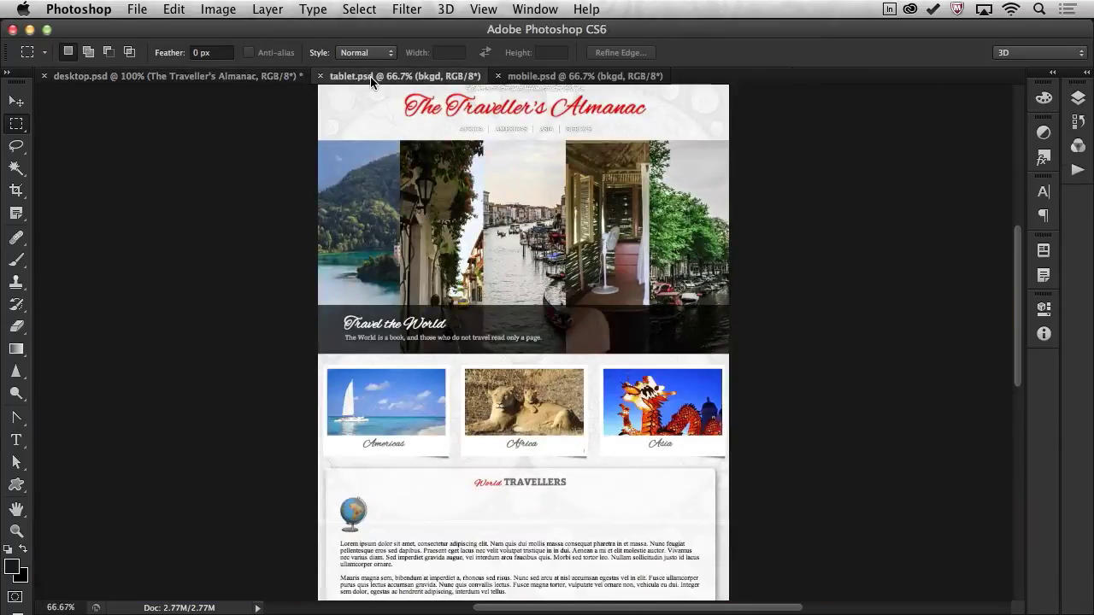
left_click(563, 77)
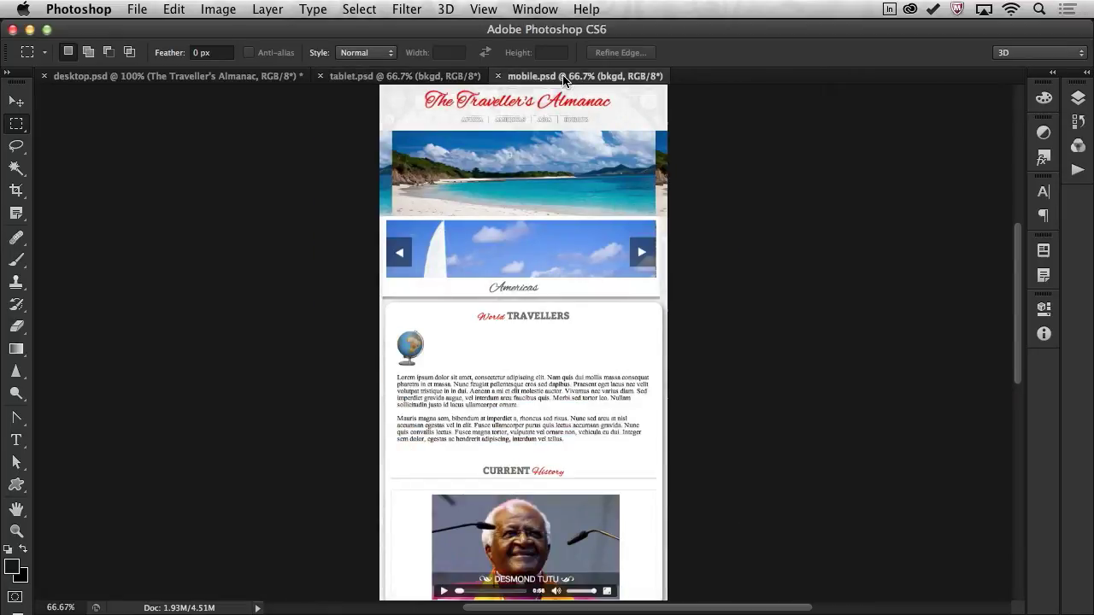
Step: Leave Photoshop for Edge Reflow and pick the Text tool
left_click(29, 30)
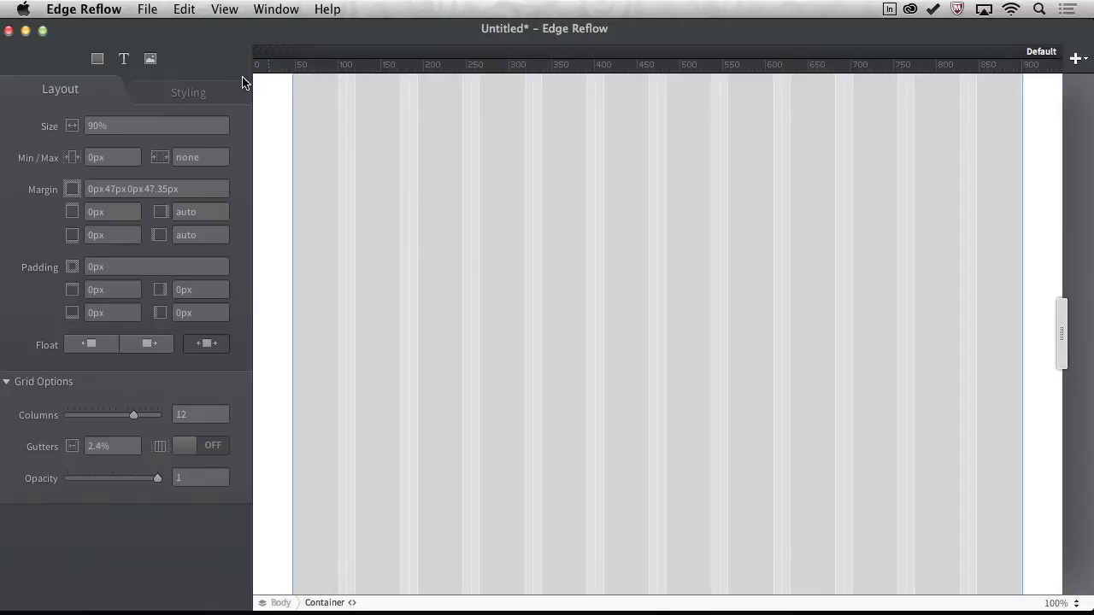
left_click(123, 58)
Step: Place a text element reading 'The Traveller's Almanac' on the grid and select it
left_click(492, 172)
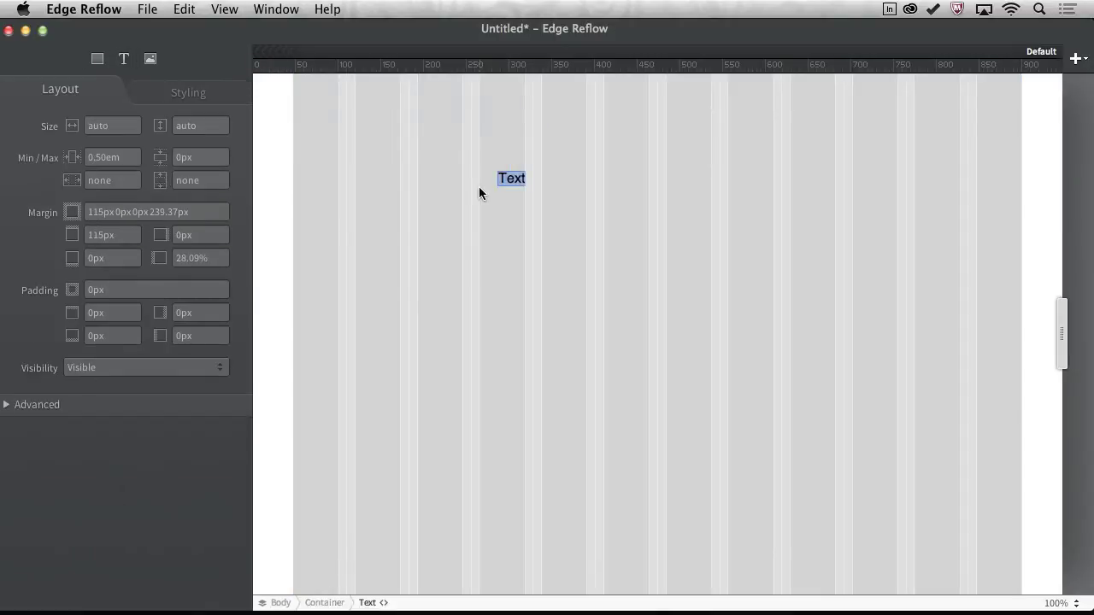
type("The Travellere")
key("BackSpace")
type("'s Almanac")
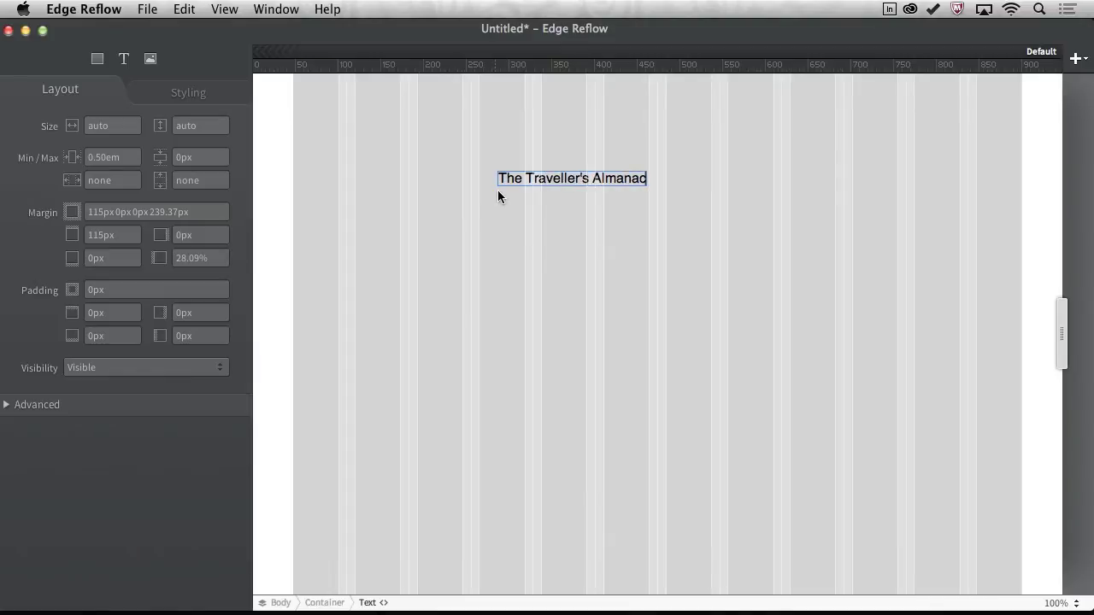
left_click_drag(499, 177, 706, 182)
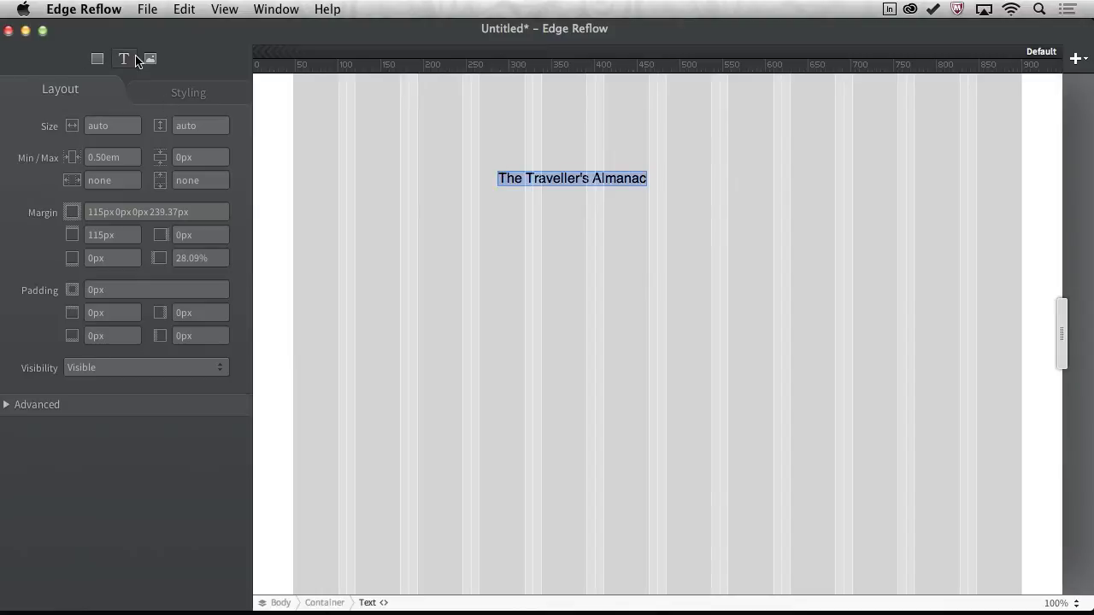
Step: Set the headline text colour to red, rgb(255, 0, 0)
left_click(179, 96)
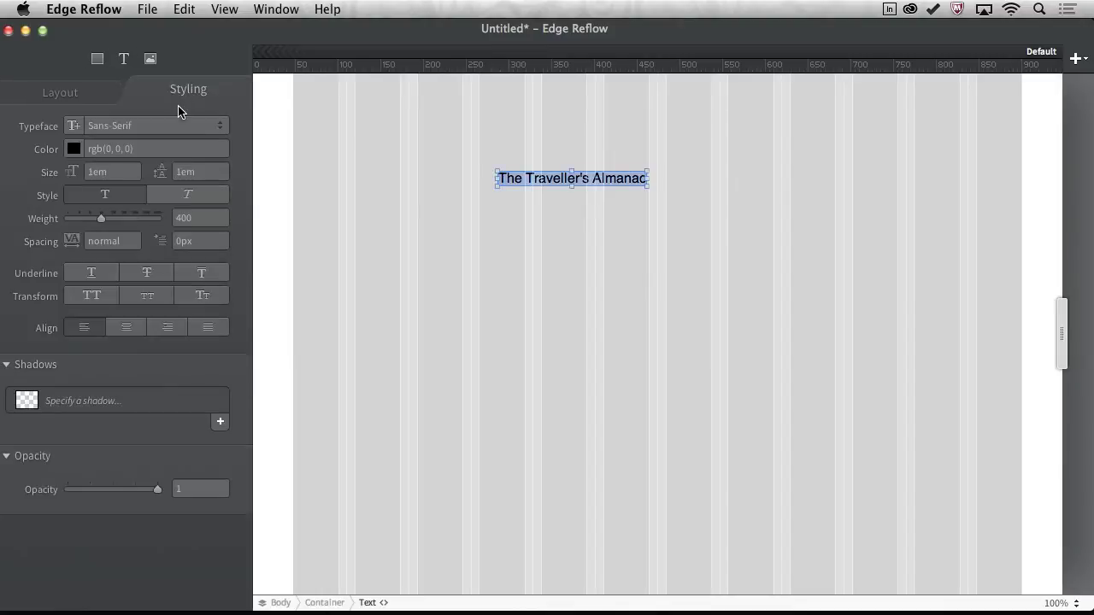
left_click(74, 149)
left_click_drag(96, 243, 253, 188)
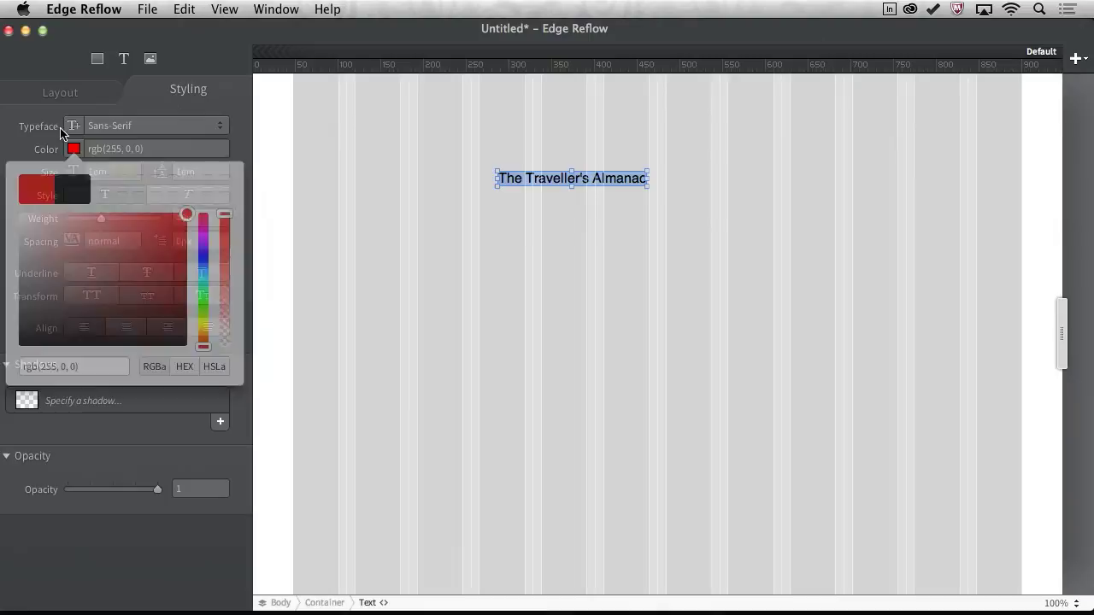
Step: Add the Alex Brush and Brush Script Std script web fonts to the project
left_click(73, 126)
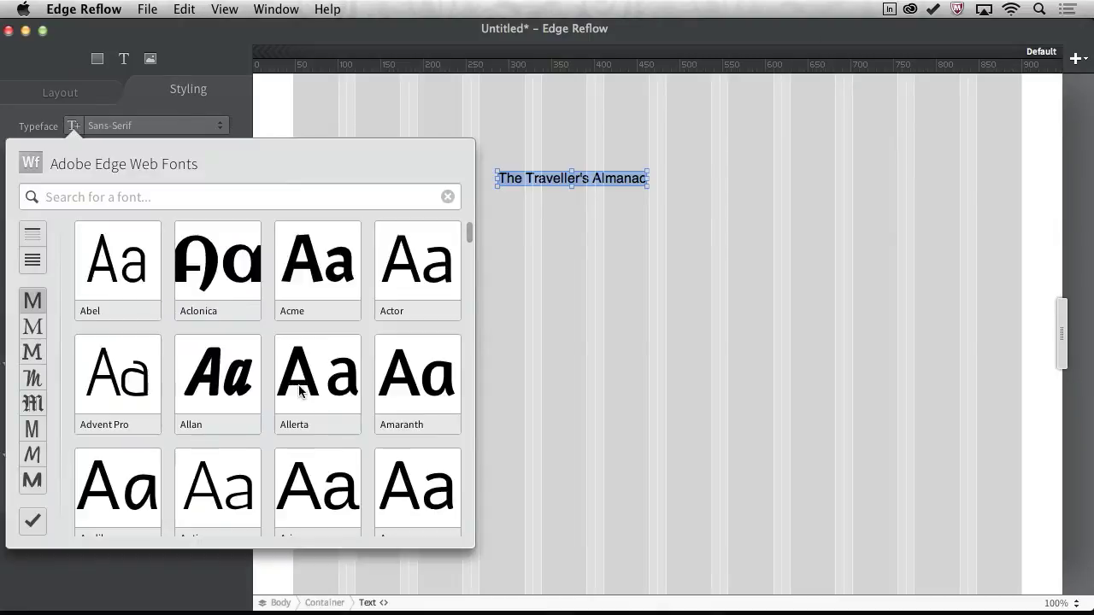
scroll(110, 356, "down", 3)
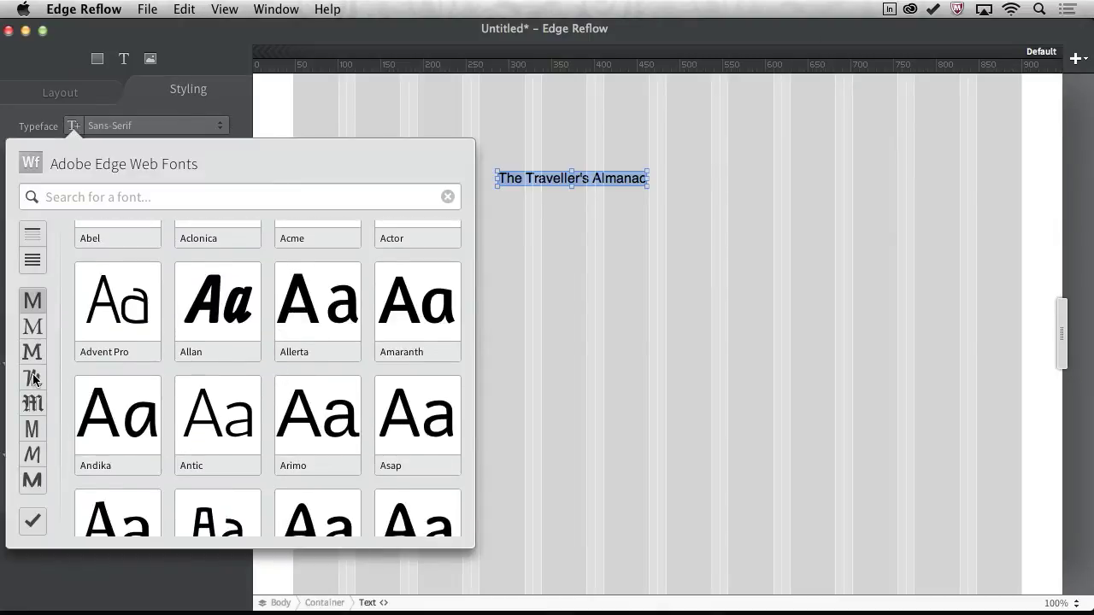
left_click(34, 379)
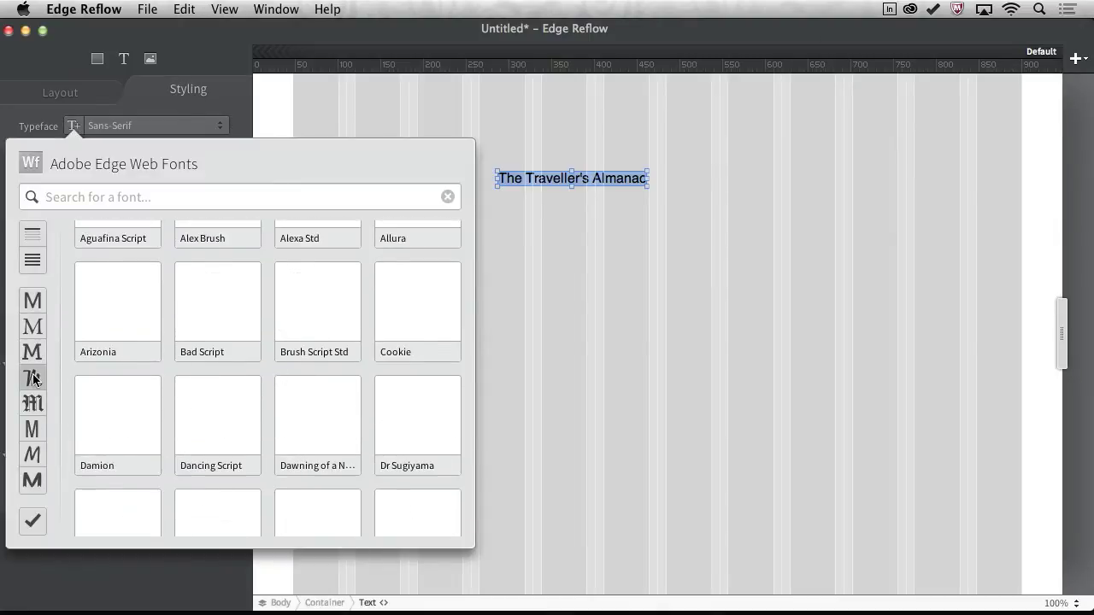
scroll(165, 304, "up", 3)
left_click(190, 287)
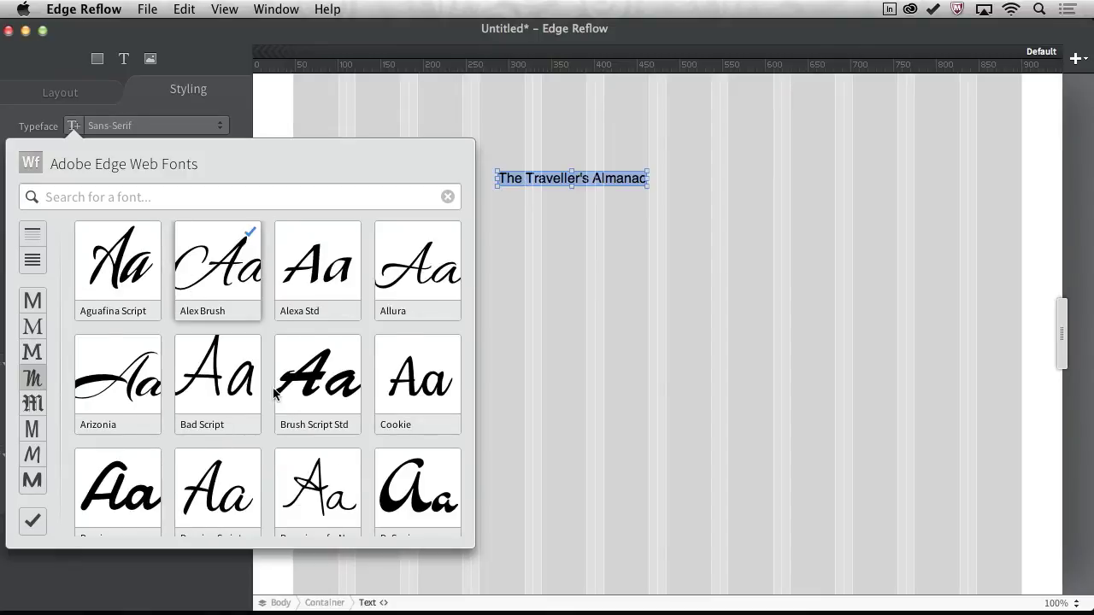
left_click(319, 391)
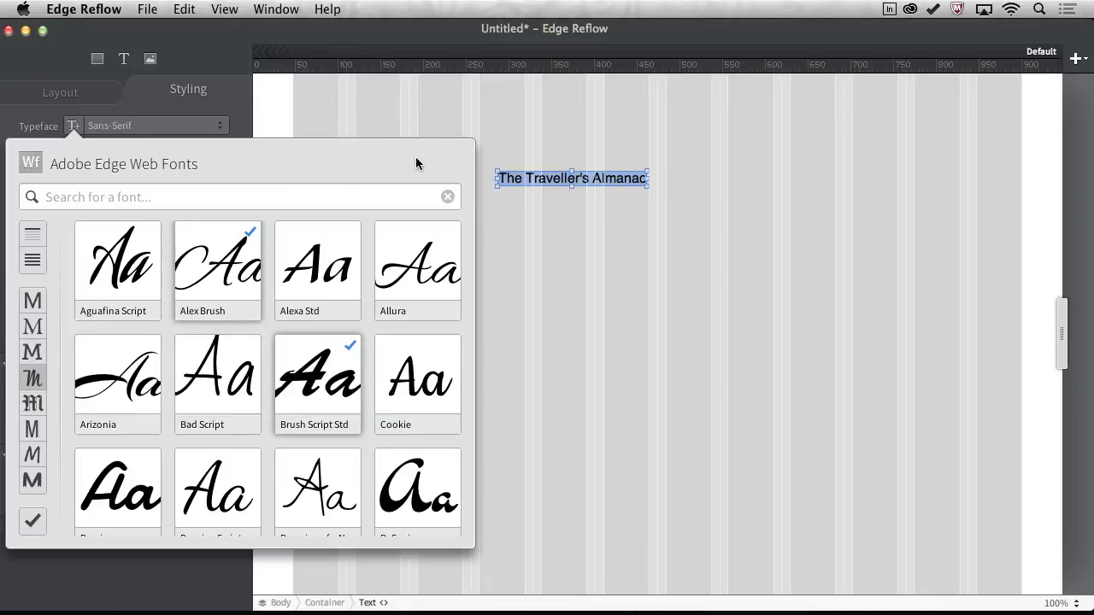
left_click(522, 173)
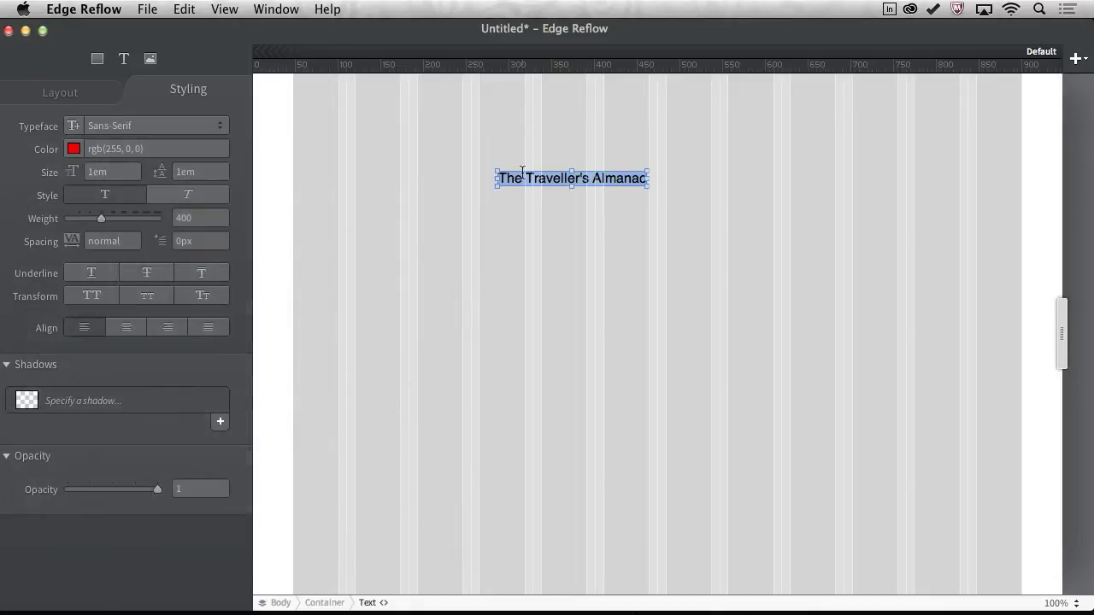
Step: Set the headline font to Alex Brush at 3em
left_click(152, 130)
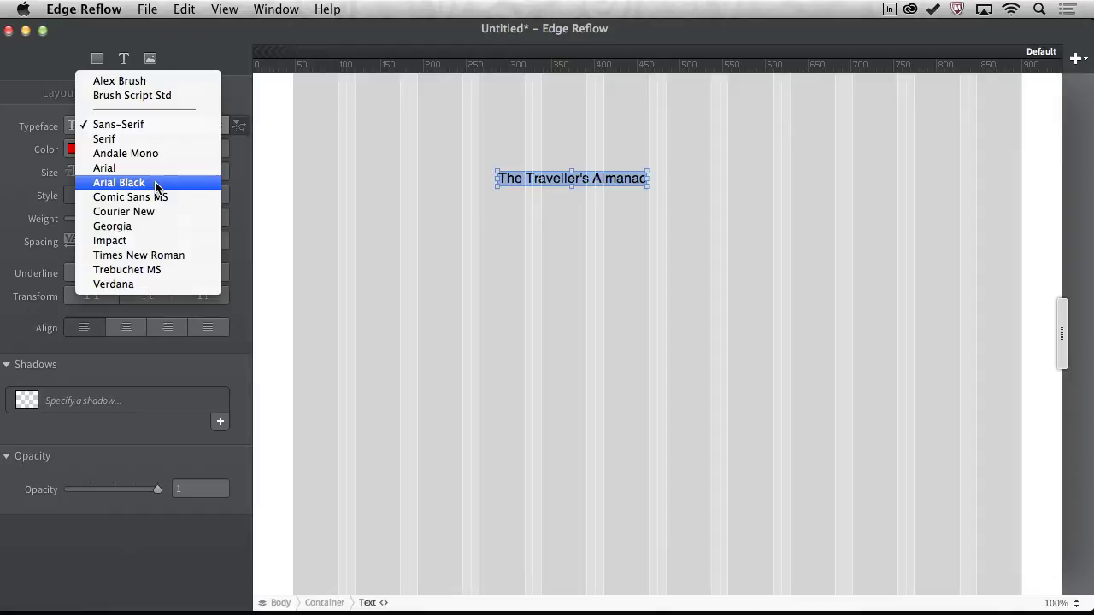
left_click(158, 82)
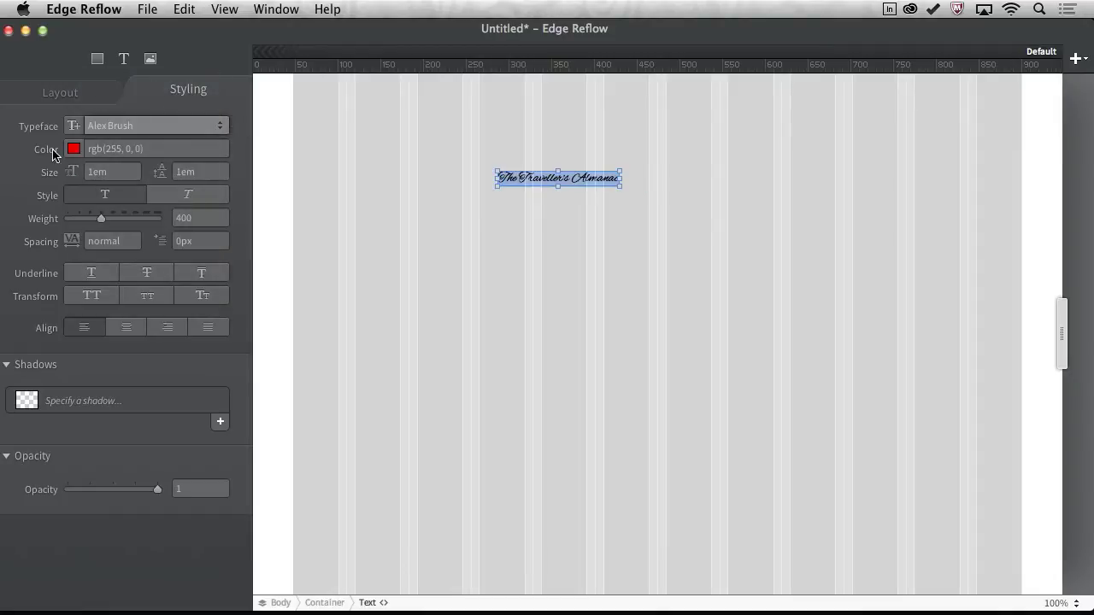
left_click(98, 171)
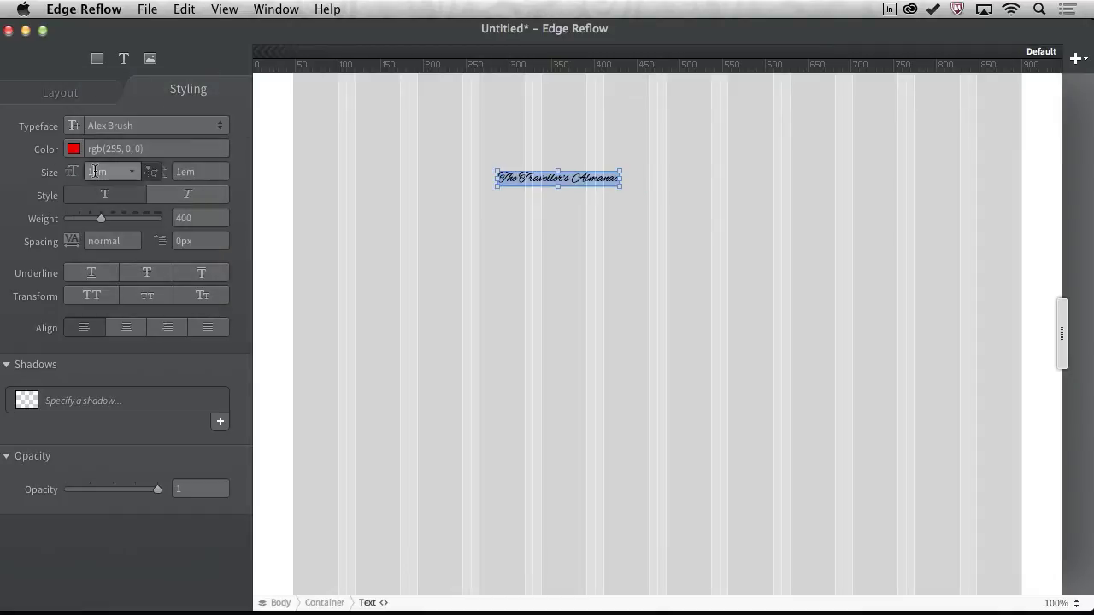
type("4em")
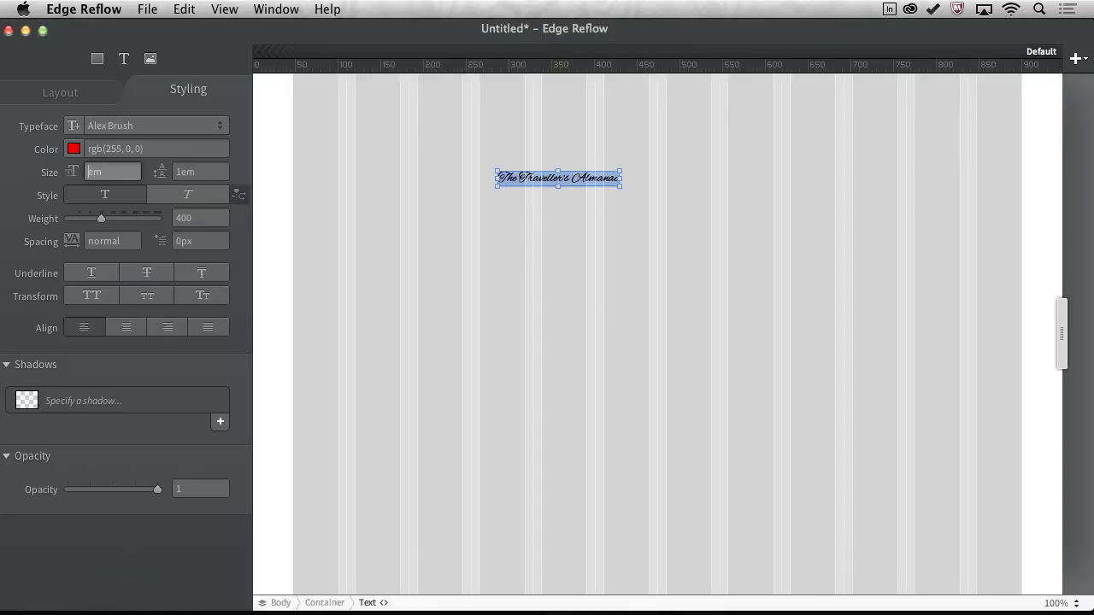
type("3")
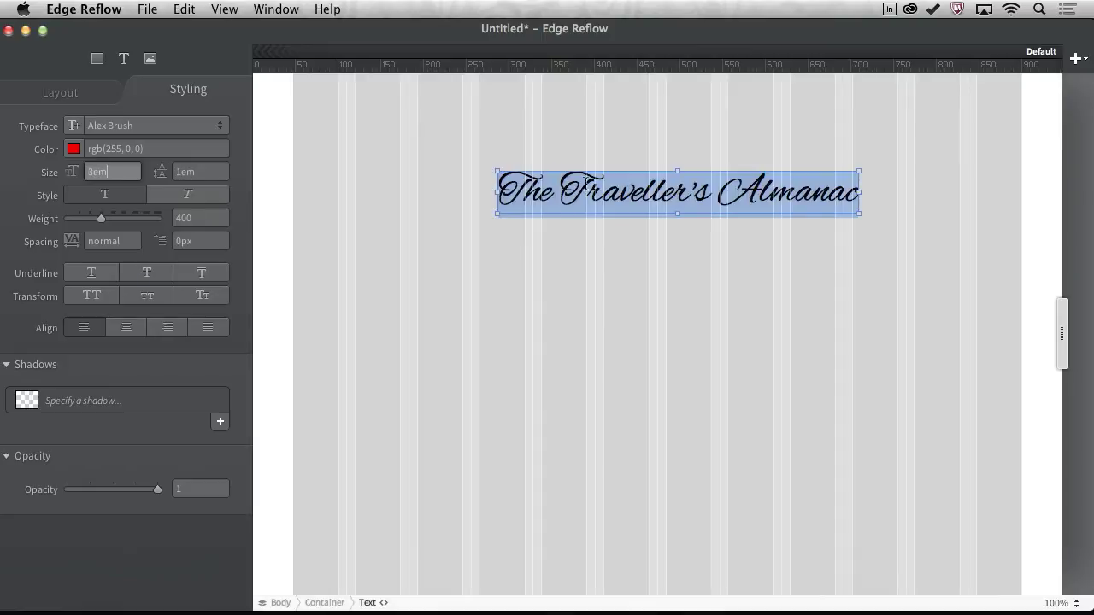
key("Return")
Step: Move the title element up and to the right
left_click(424, 156)
left_click(502, 190)
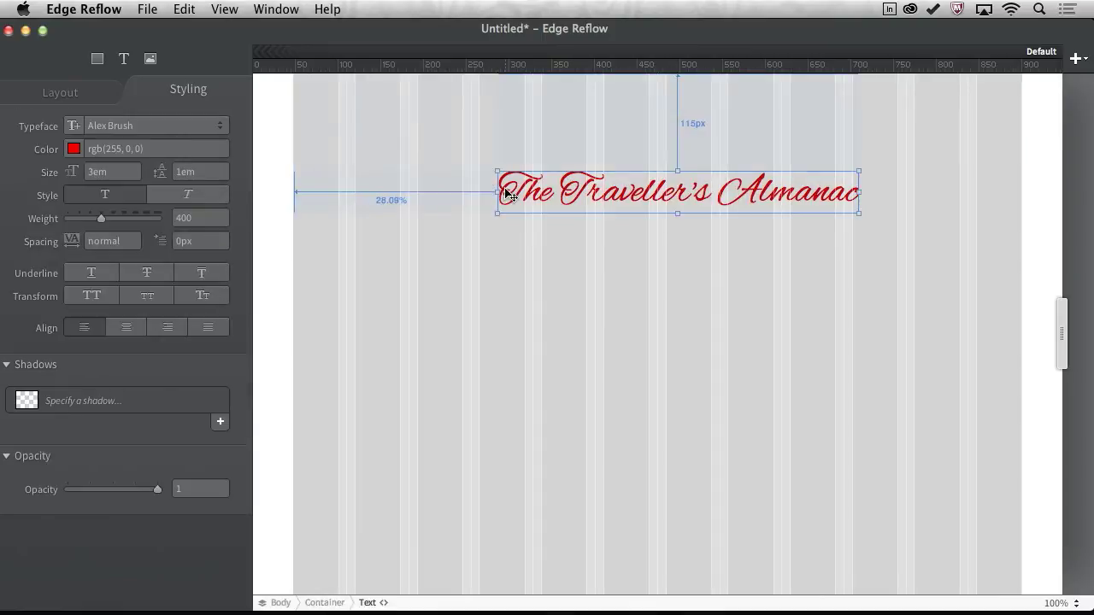
left_click_drag(501, 190, 510, 143)
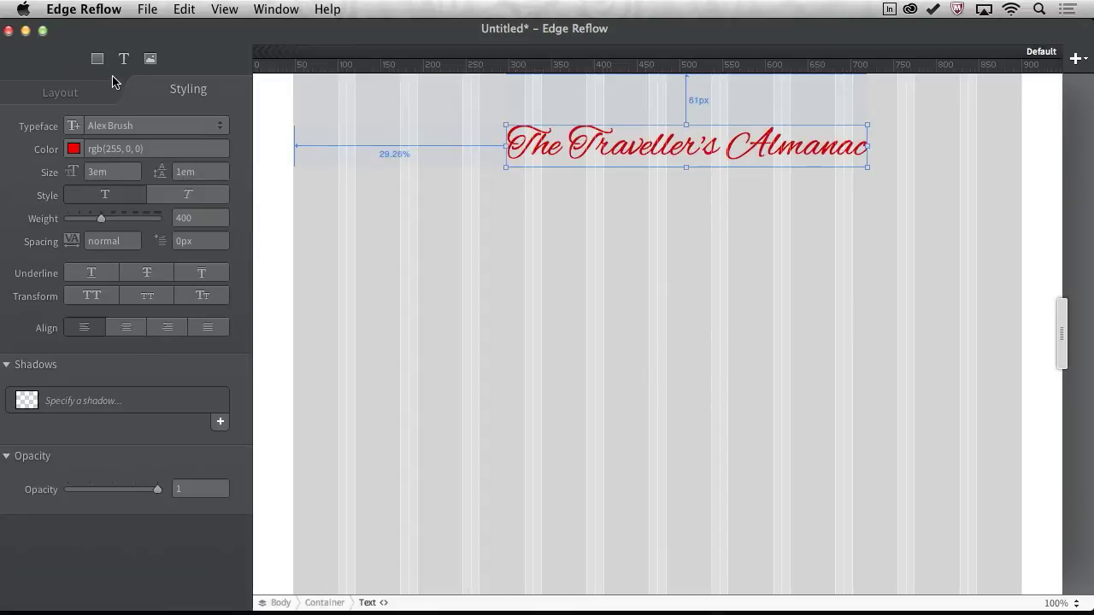
Step: Give the title a 2px -1px 3px black text shadow
left_click(221, 420)
left_click_drag(101, 472, 102, 467)
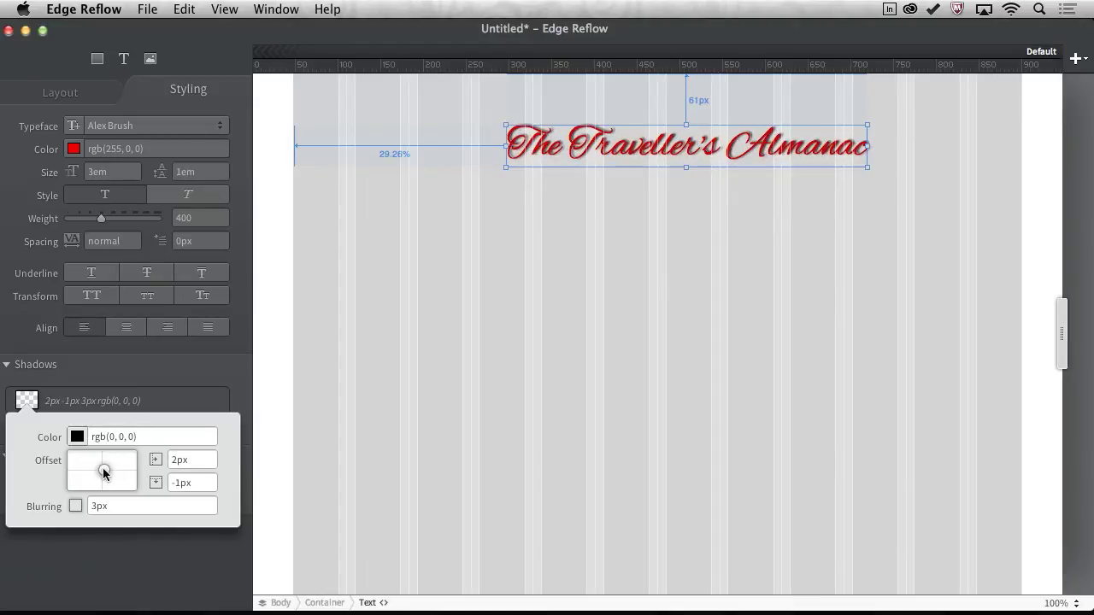
left_click(447, 303)
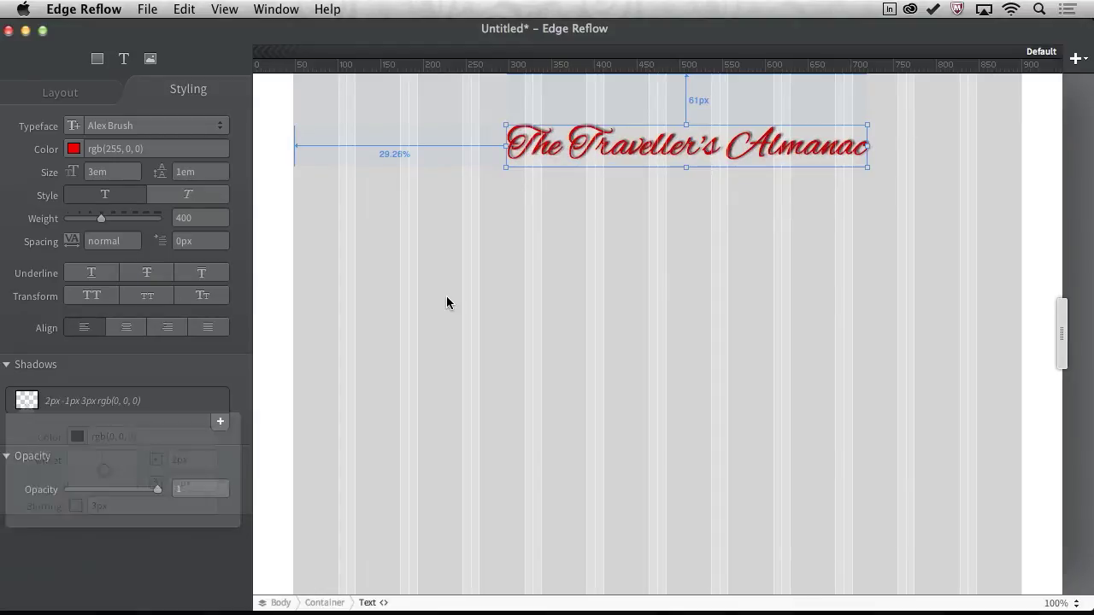
Step: Draw a Box element, drag it below the red Alex Brush title, and deselect it
left_click(384, 603)
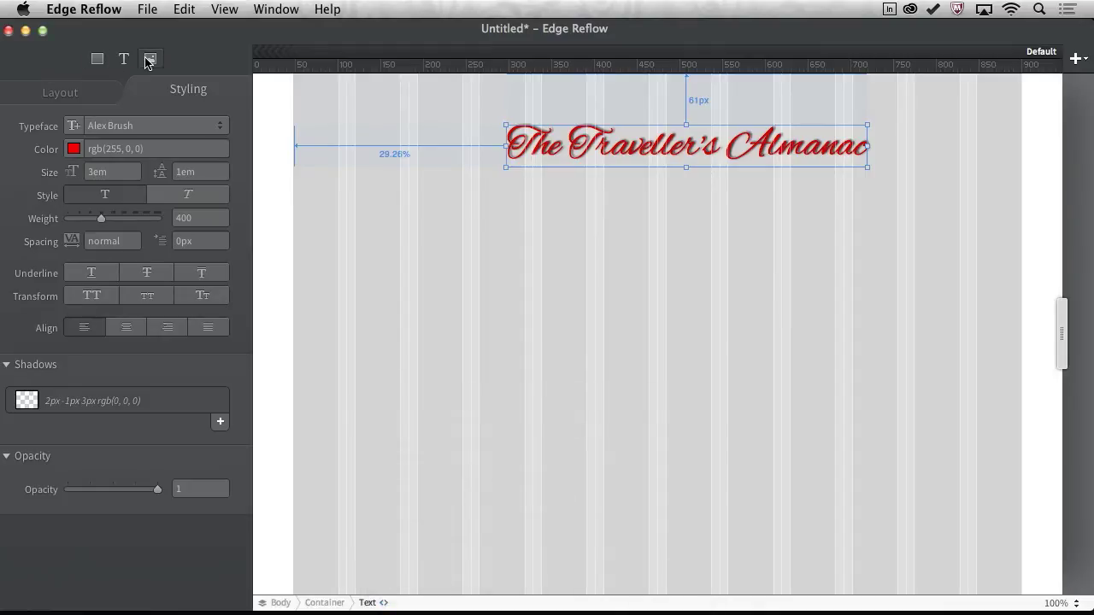
left_click(96, 58)
left_click(363, 250)
left_click_drag(363, 250, 453, 356)
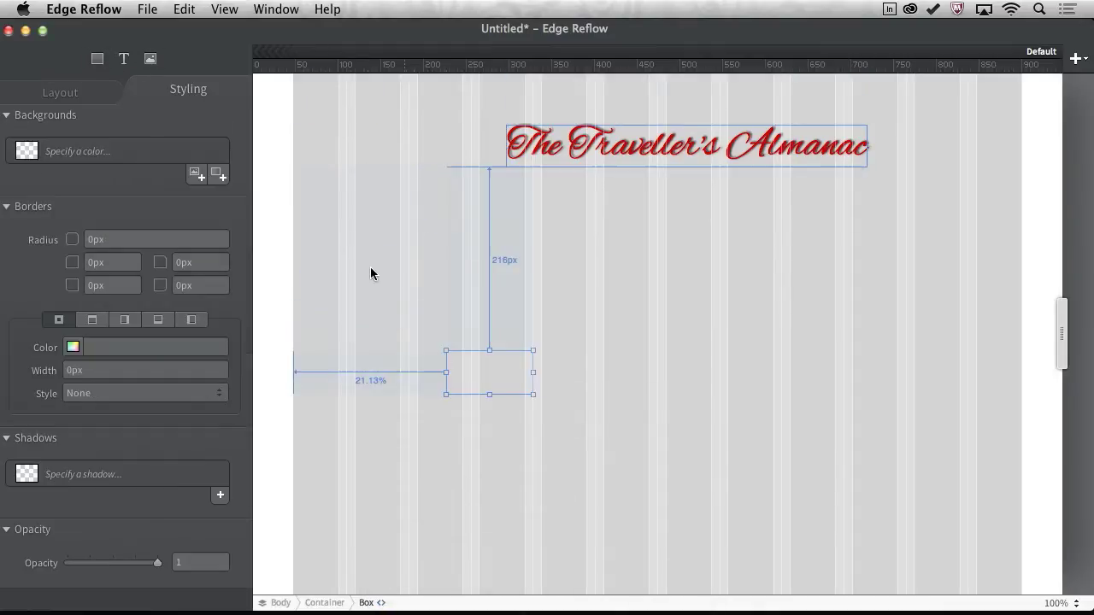
left_click(440, 393)
left_click(458, 372)
left_click(381, 247)
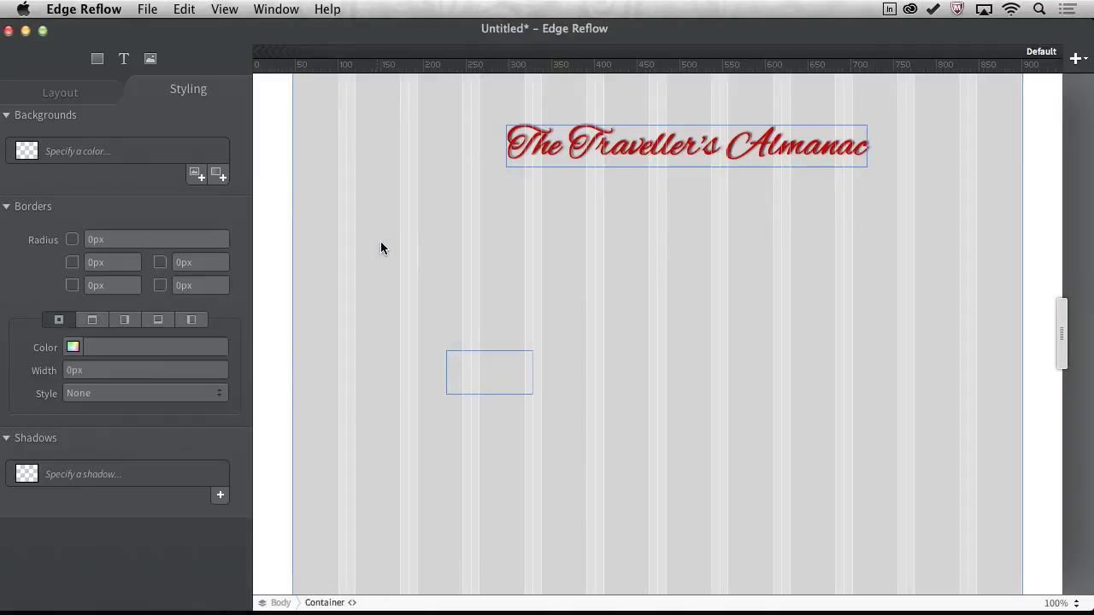
left_click(148, 10)
Step: Open EdgeReflowProject.rflw, discarding changes to the untitled document
left_click(158, 32)
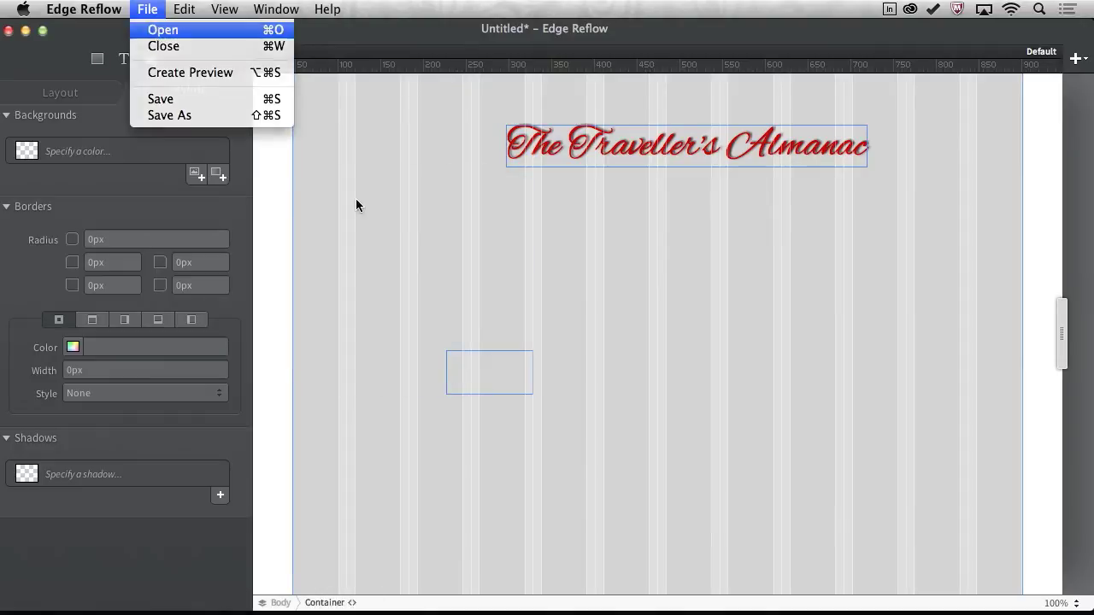
left_click(487, 124)
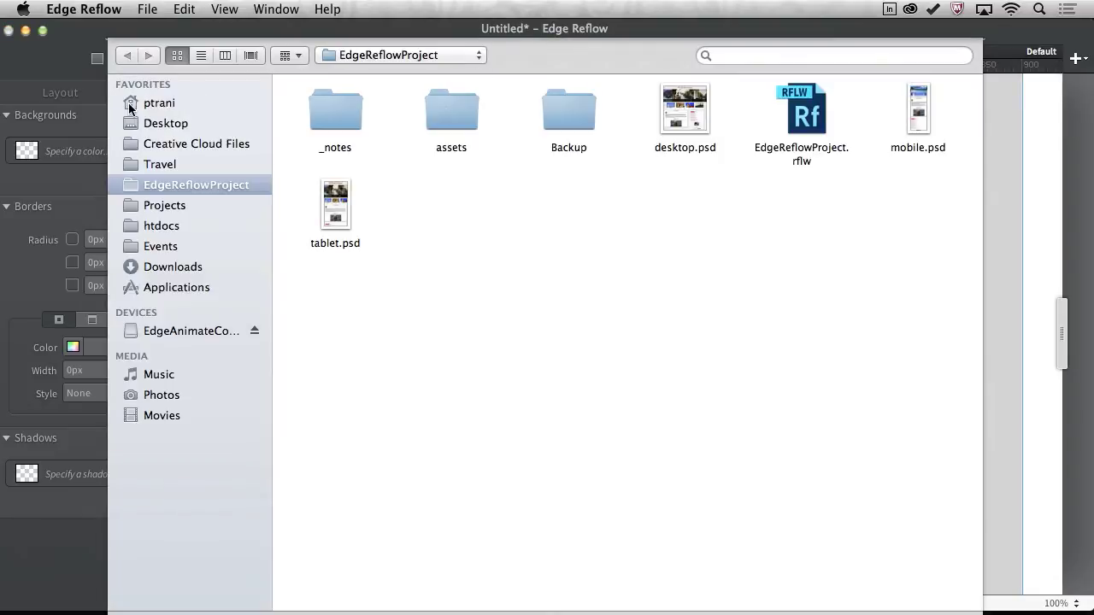
double_click(804, 115)
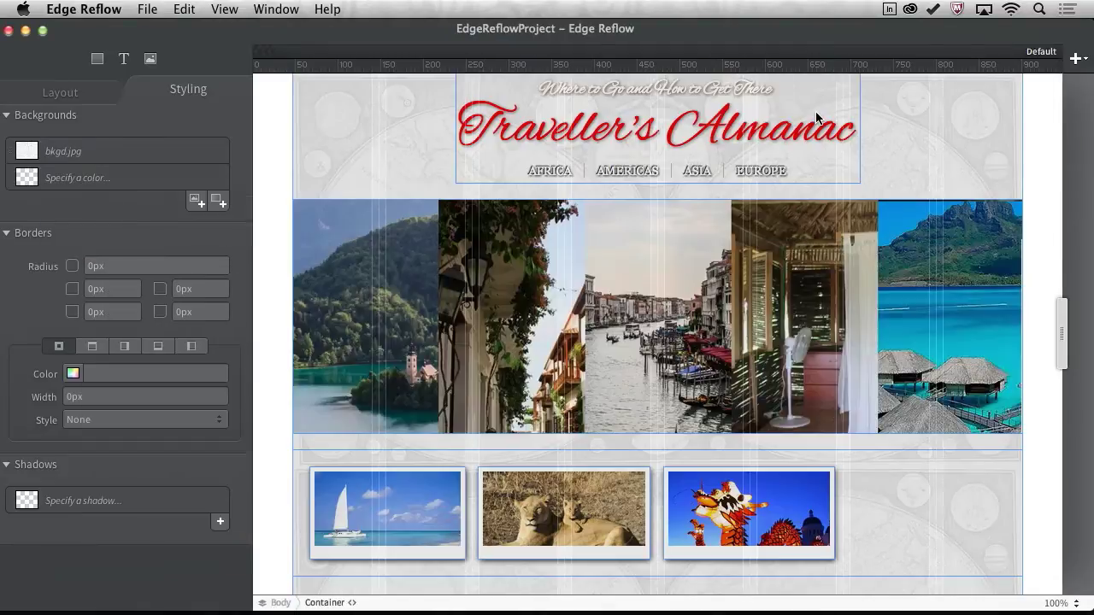
Step: Draw a thumbnail-sized new box beside the three featured photos in the thumbnail row
left_click(628, 350)
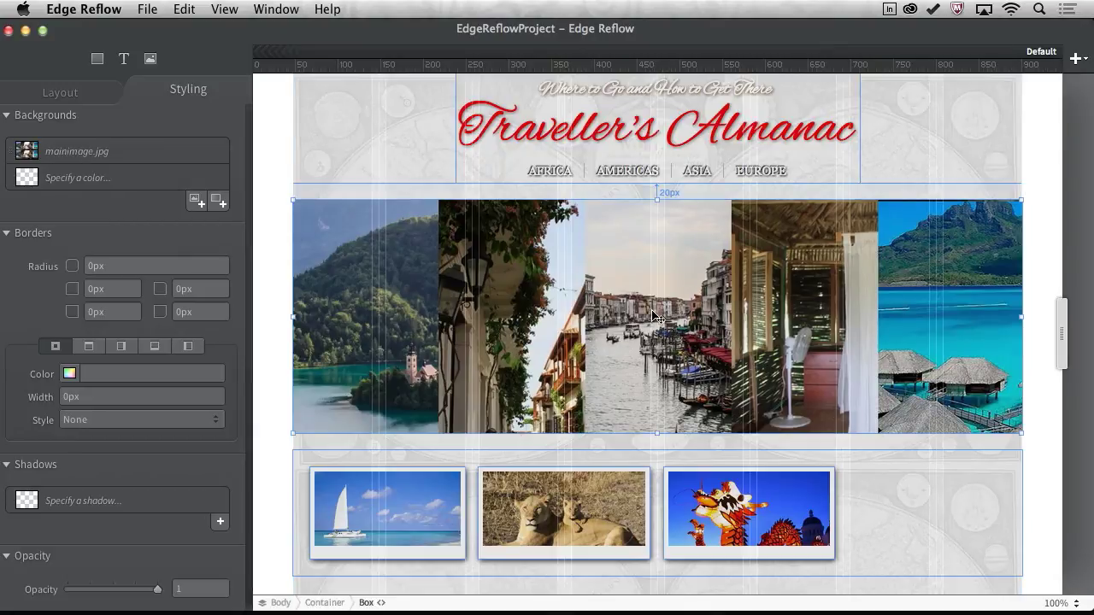
scroll(854, 427, "down", 3)
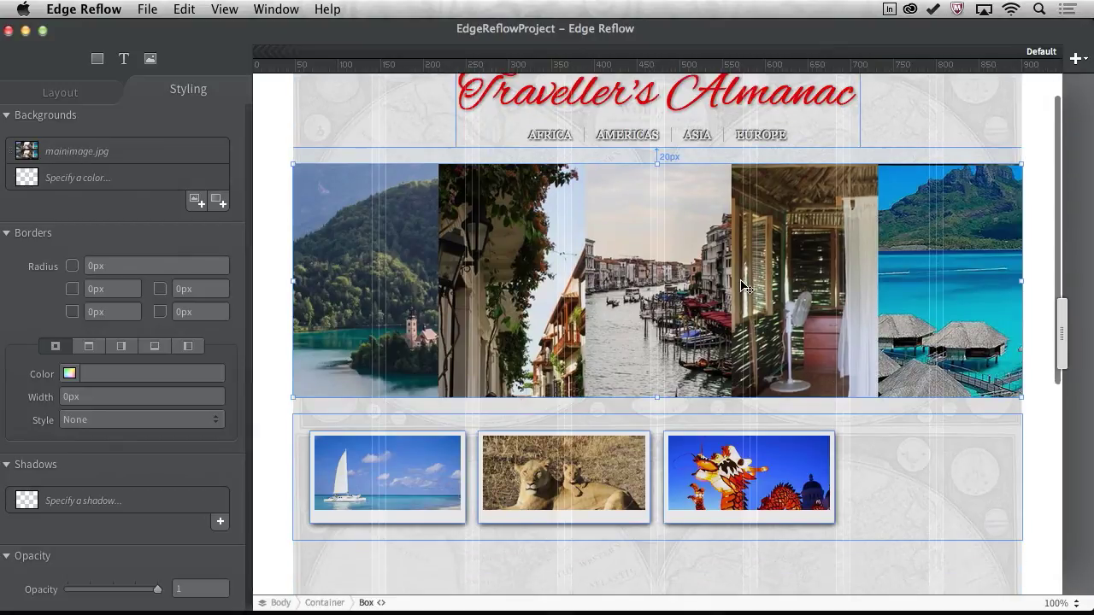
left_click(887, 467)
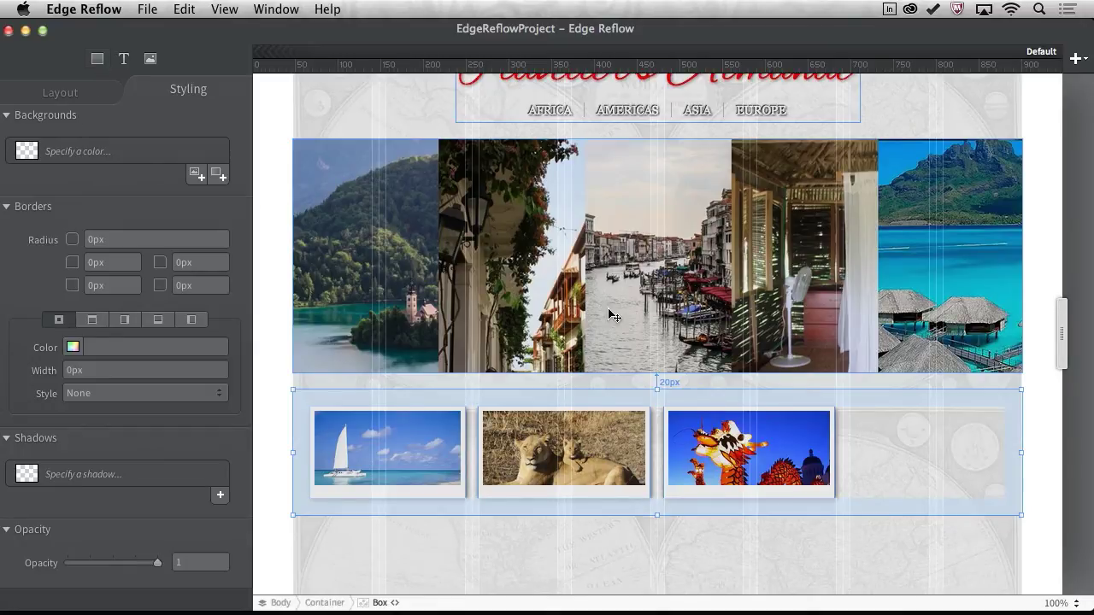
left_click(692, 421)
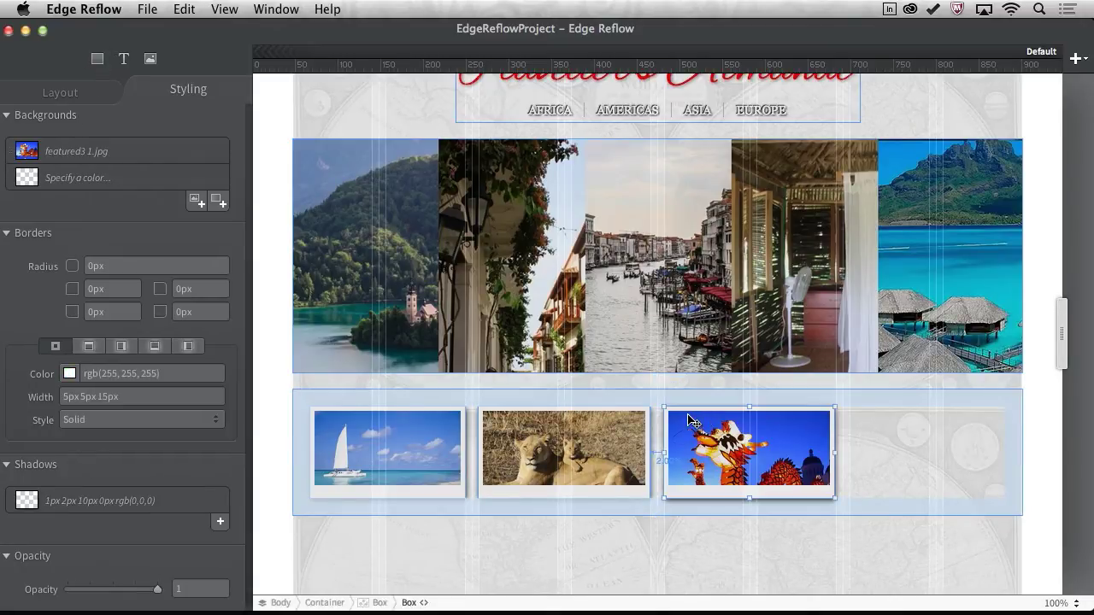
left_click(97, 58)
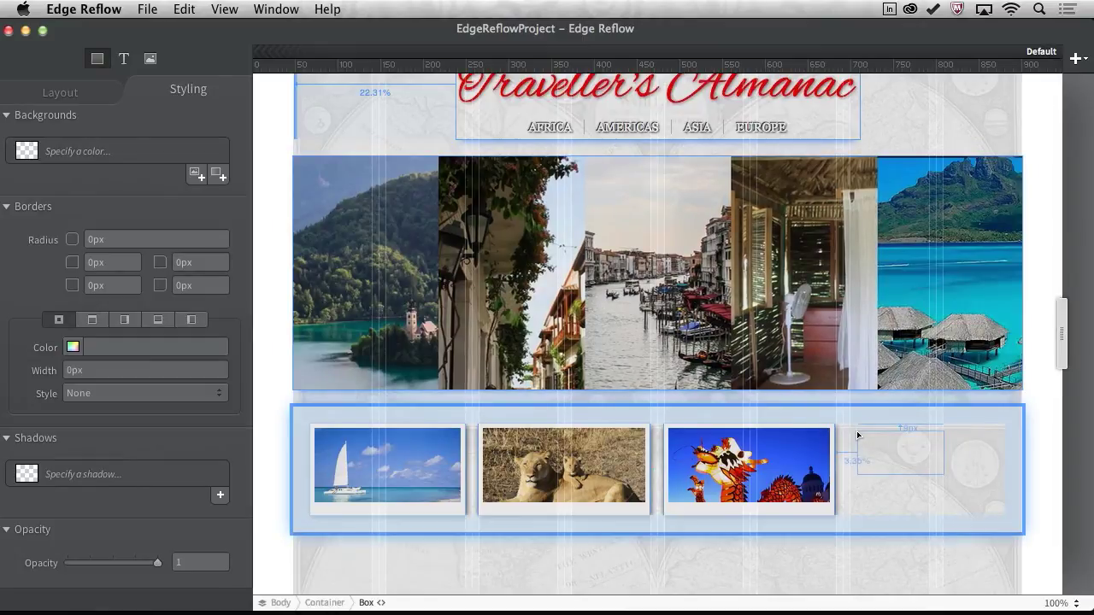
left_click(857, 435)
left_click_drag(945, 475, 1003, 514)
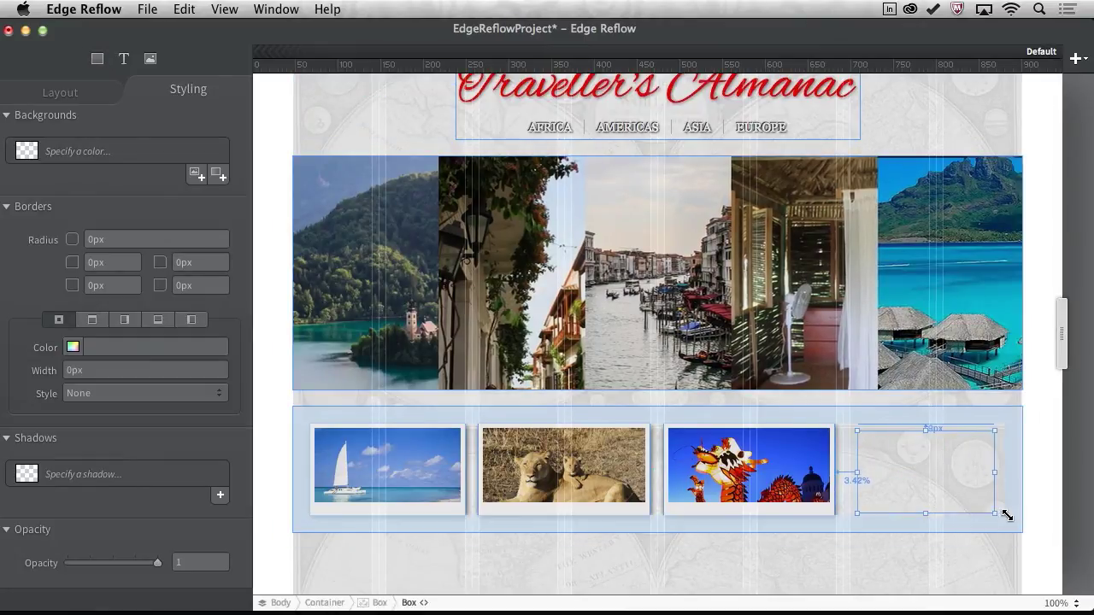
Step: Fill the new box with featured4 1.jpg as its background, scaled to 100%
left_click(197, 173)
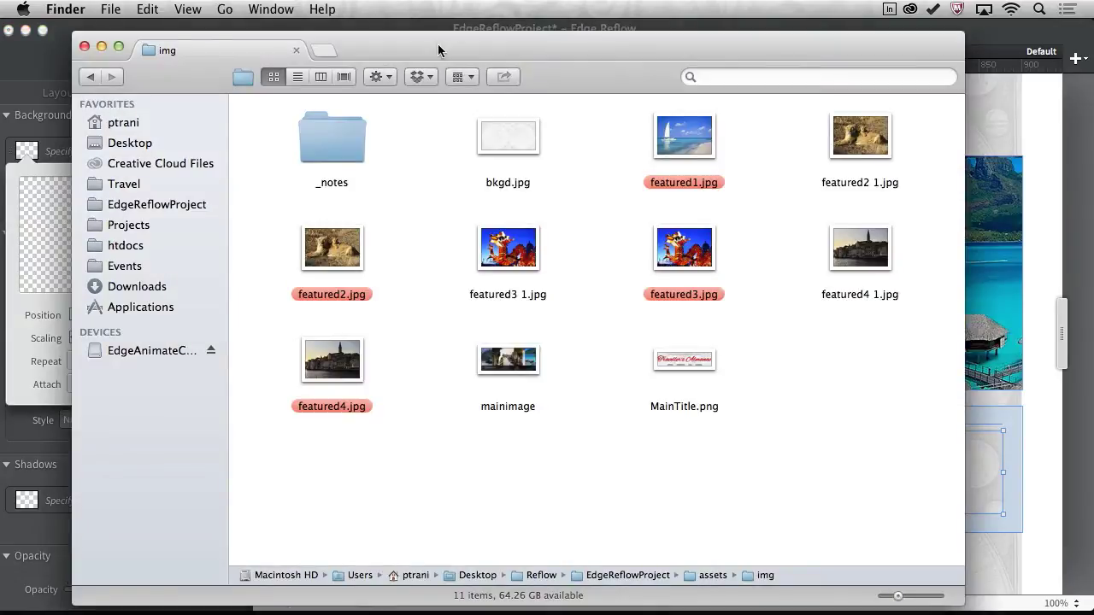
left_click_drag(437, 43, 544, 370)
left_click_drag(957, 579, 128, 237)
left_click(135, 232)
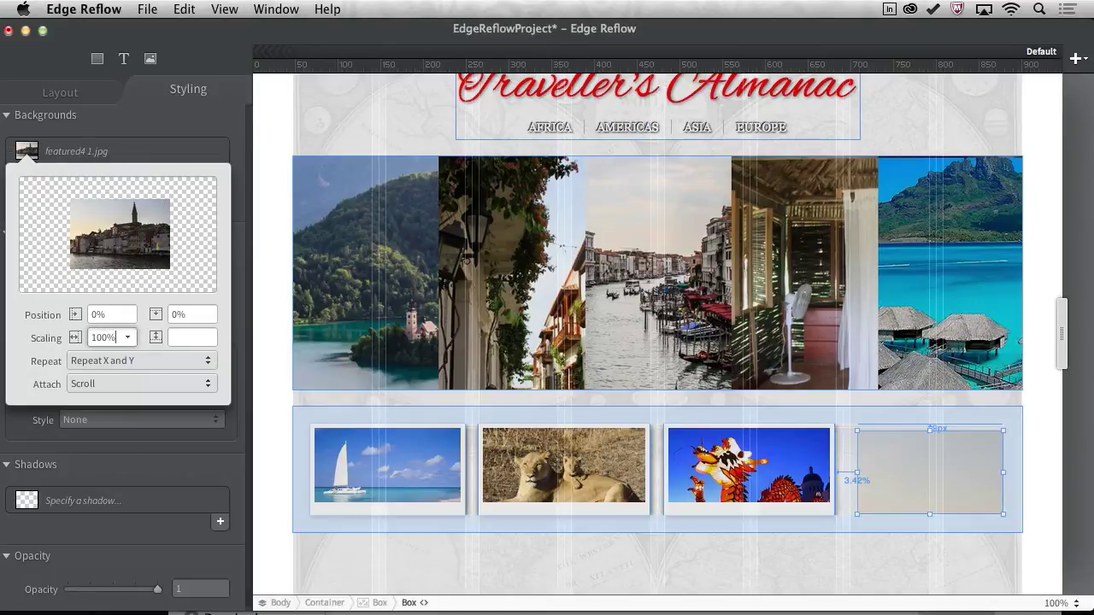
key("Return")
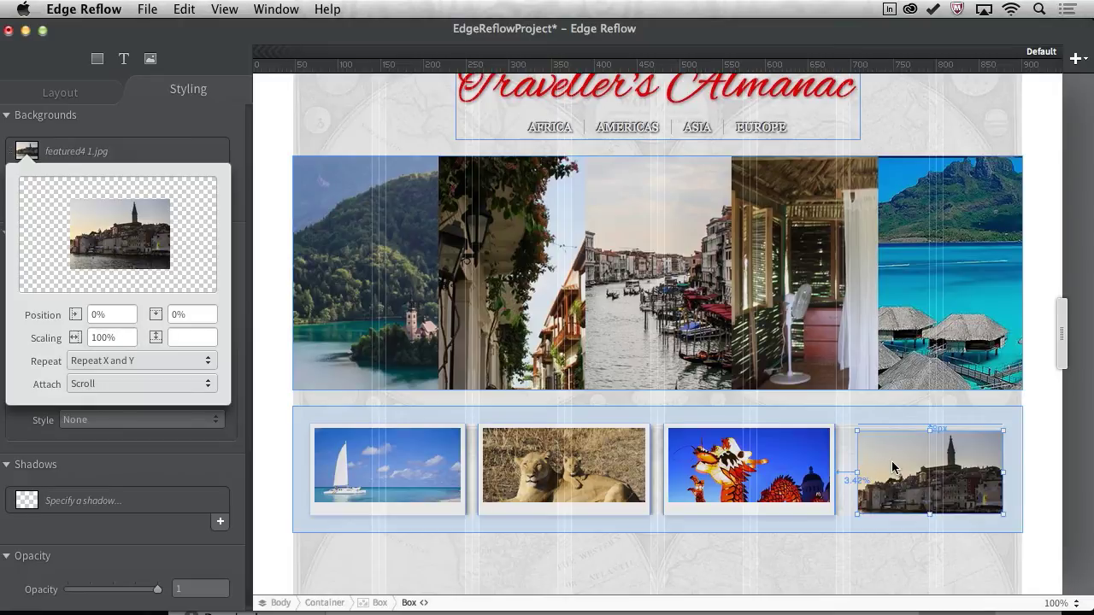
left_click(865, 444)
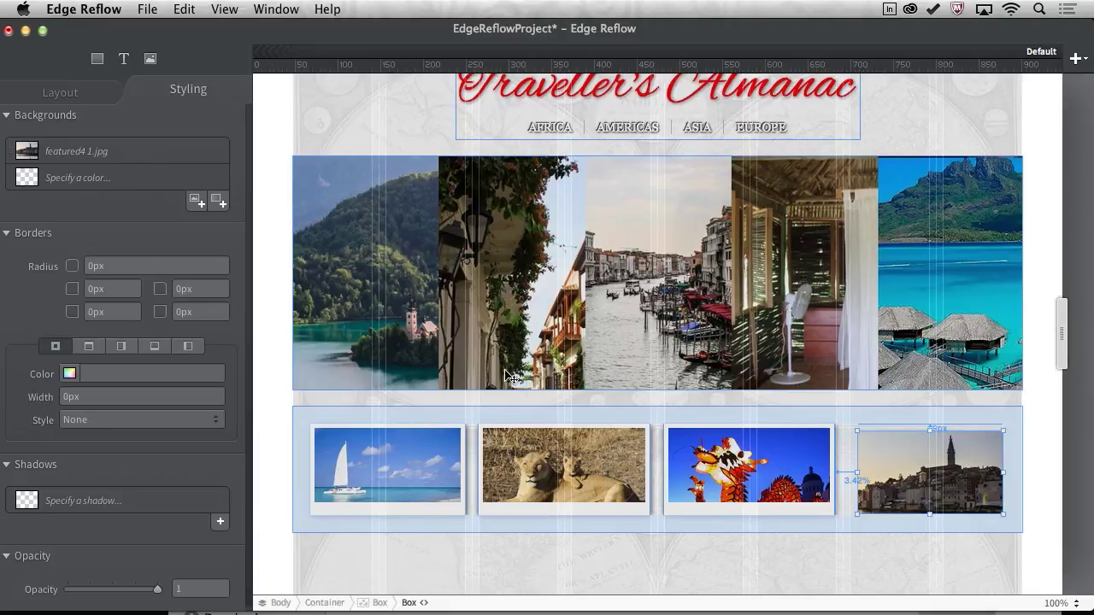
Step: Give the fourth thumbnail a 5px 1px 3px black drop shadow
left_click(422, 603)
left_click(214, 520)
left_click_drag(101, 599, 106, 598)
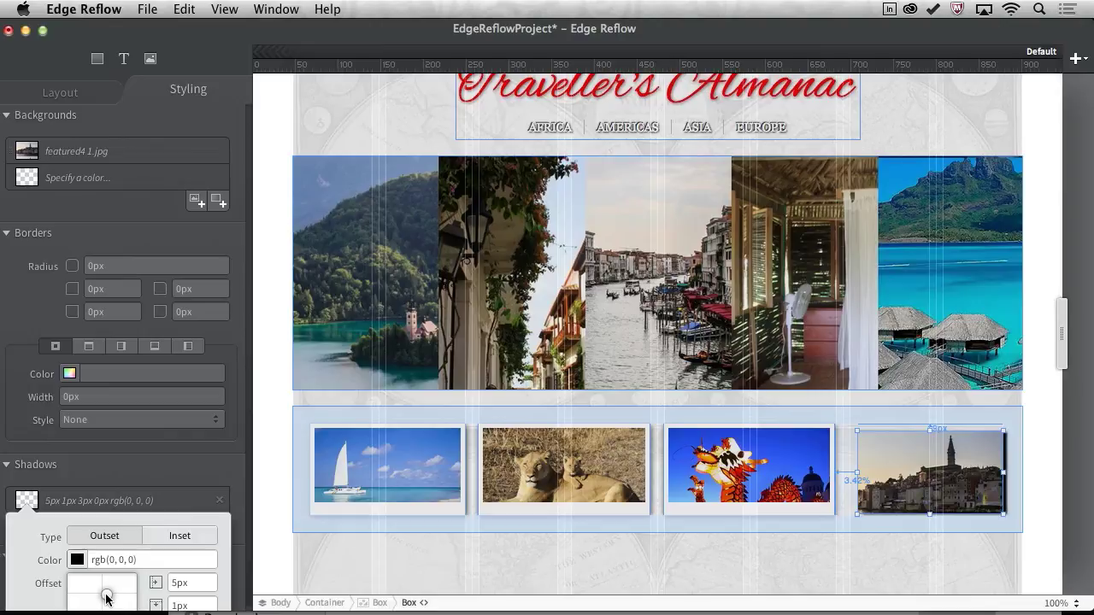
left_click(391, 570)
left_click(488, 541)
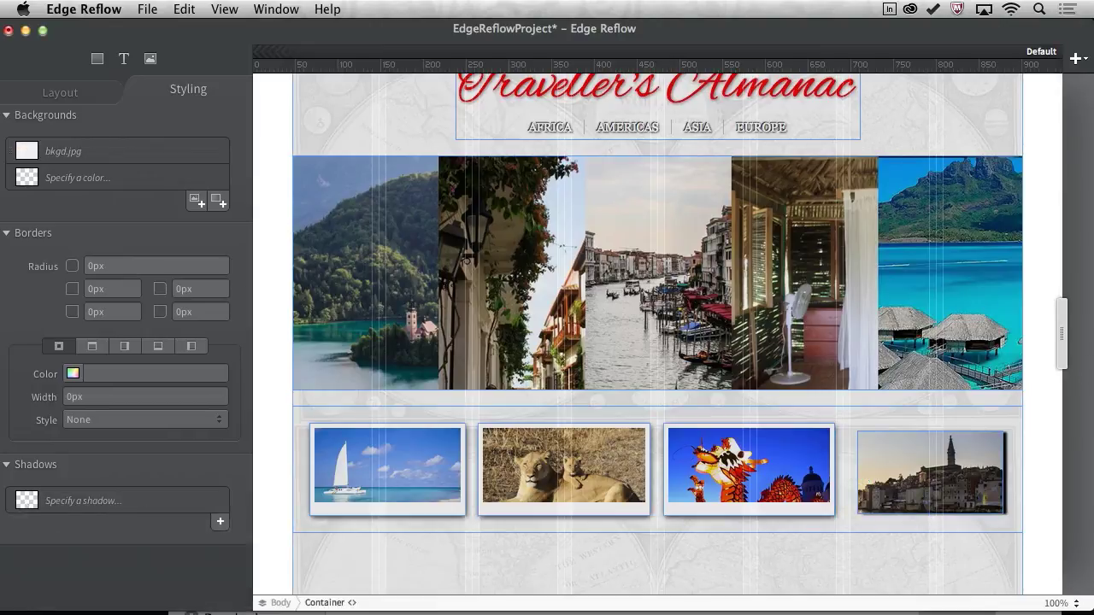
Step: Scale the banner's mainimage.jpg background to 100% vertically and narrow the page width
left_click_drag(1067, 334, 1008, 285)
left_click(422, 247)
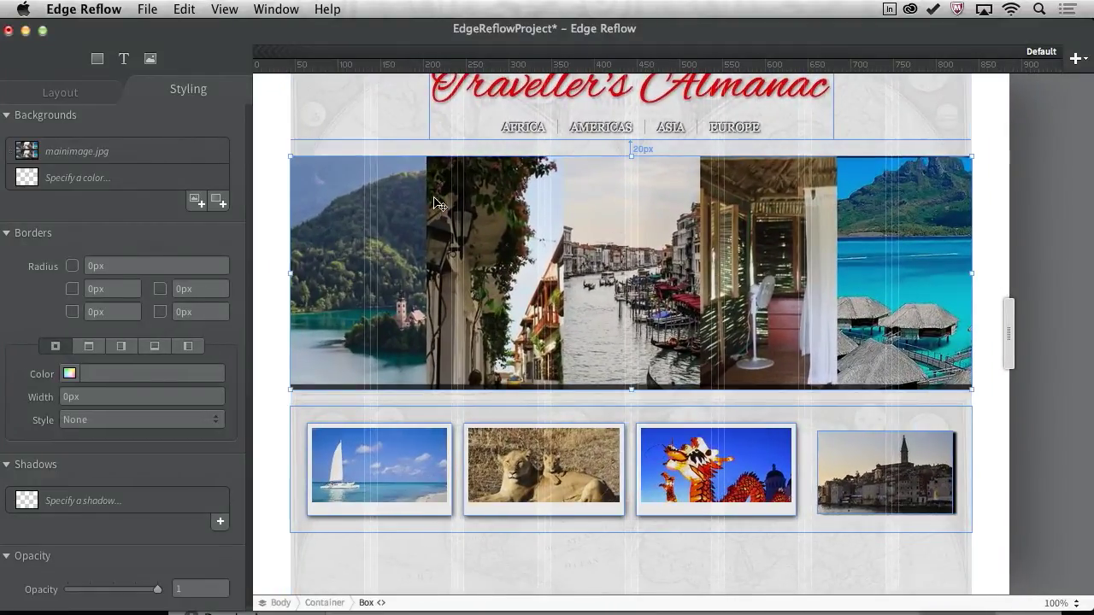
left_click(81, 152)
left_click(178, 339)
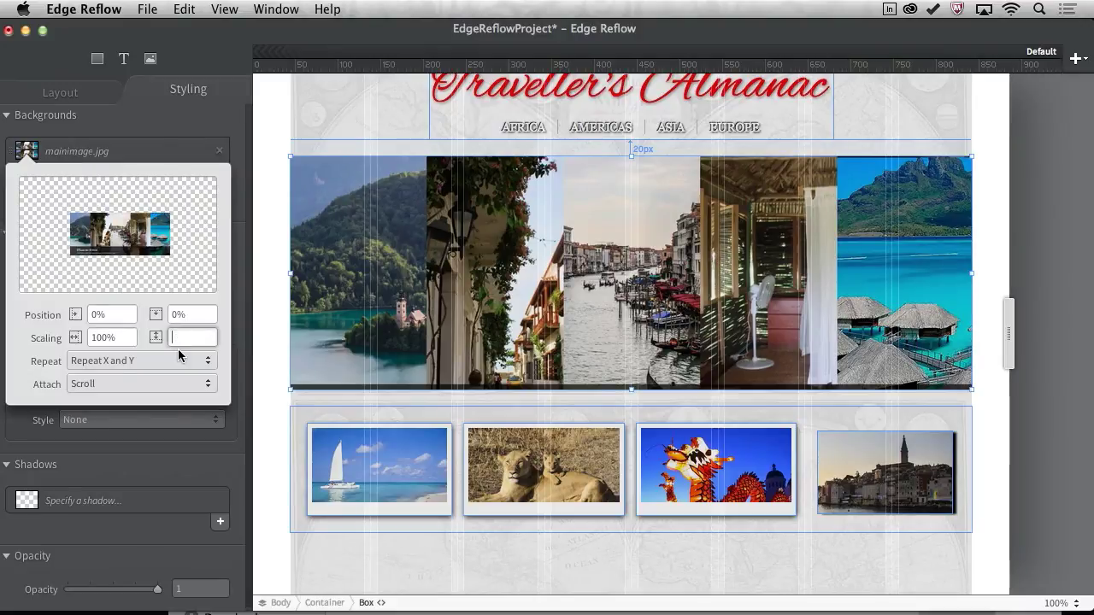
type("100")
key("Return")
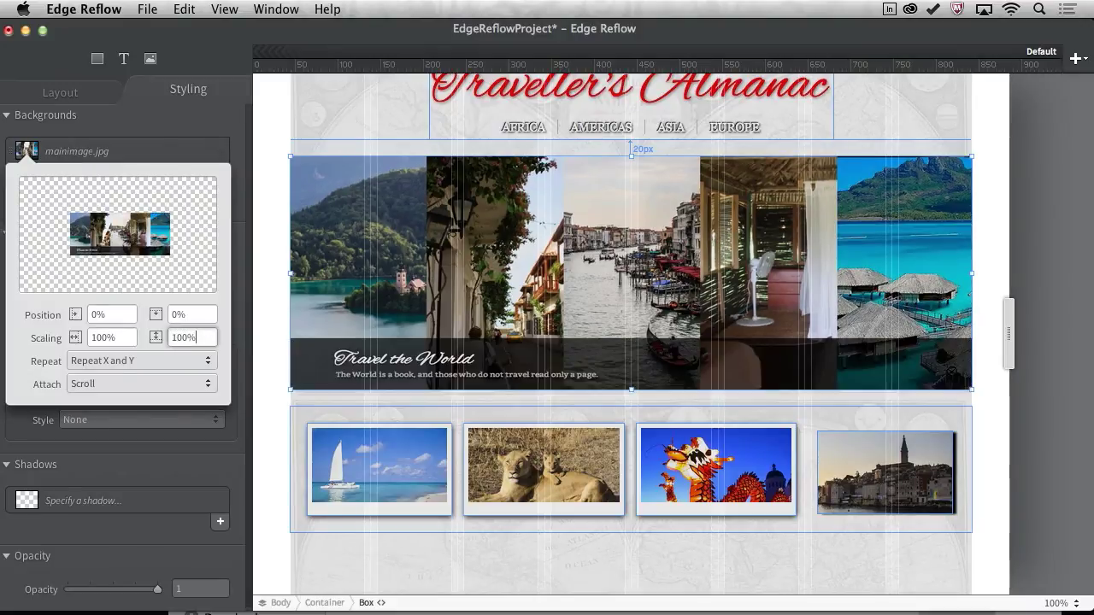
left_click(1028, 330)
left_click_drag(1008, 328, 809, 318)
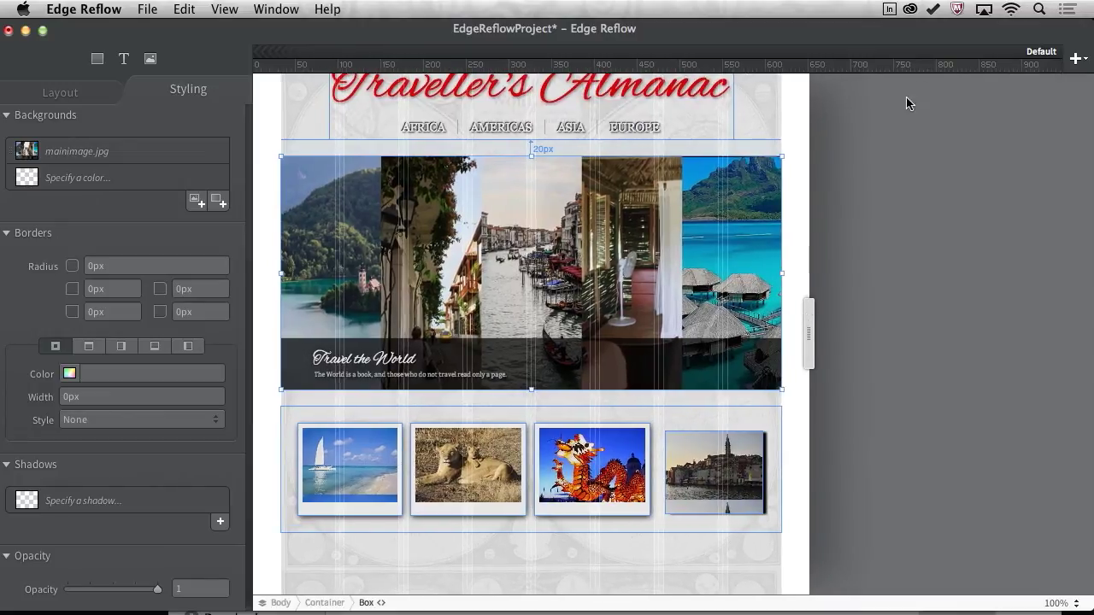
Step: Add a breakpoint at about 650 px and set the fourth (town) thumbnail's Visibility to Hidden
left_click(1075, 64)
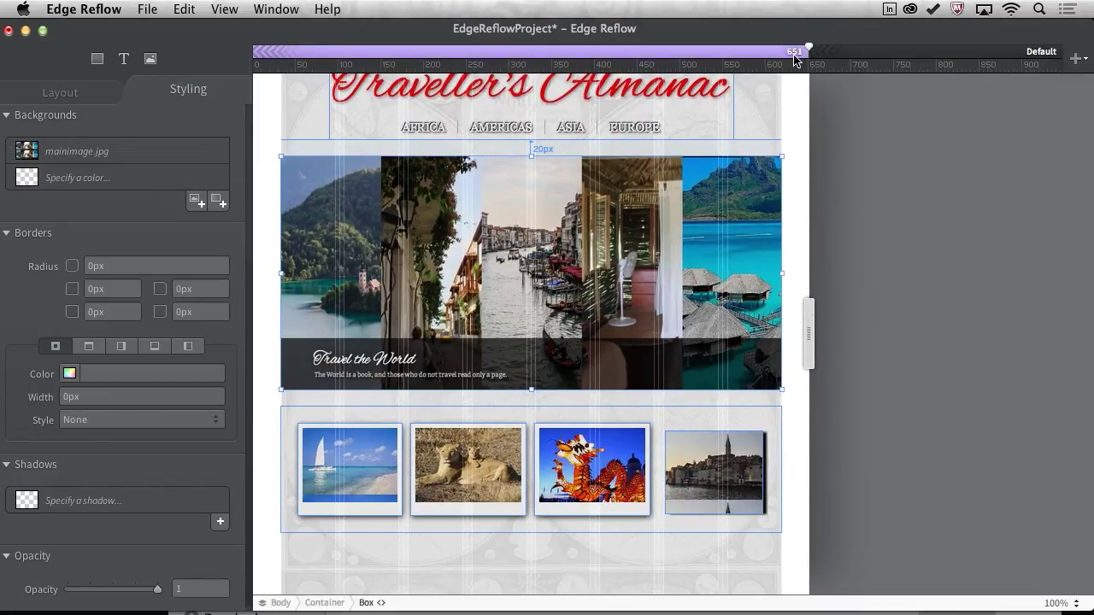
left_click_drag(808, 47, 809, 52)
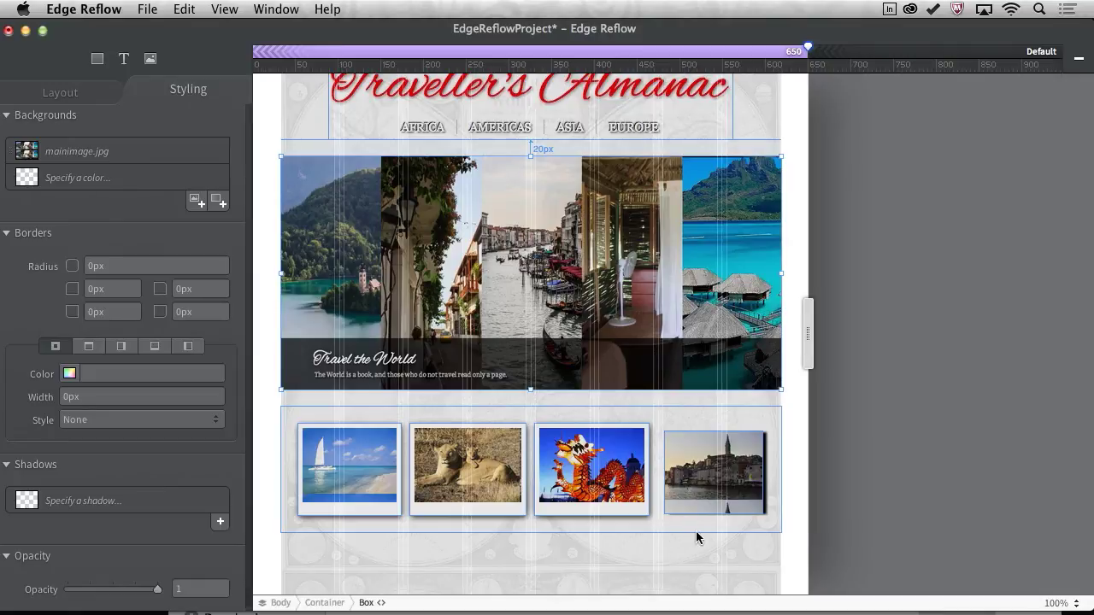
left_click(569, 537)
left_click(689, 474)
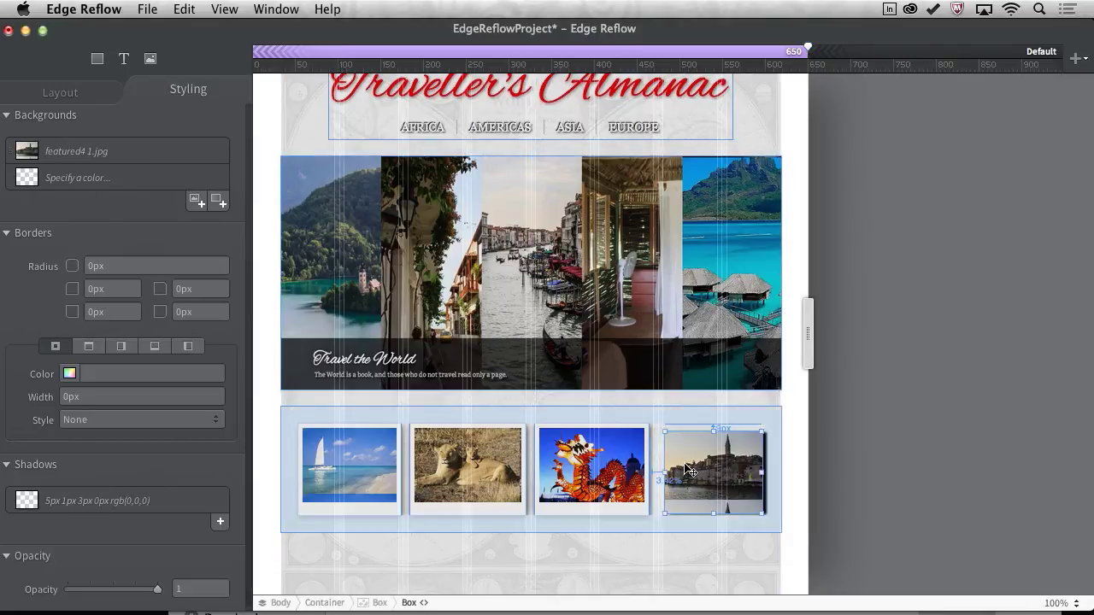
left_click_drag(689, 474, 633, 453)
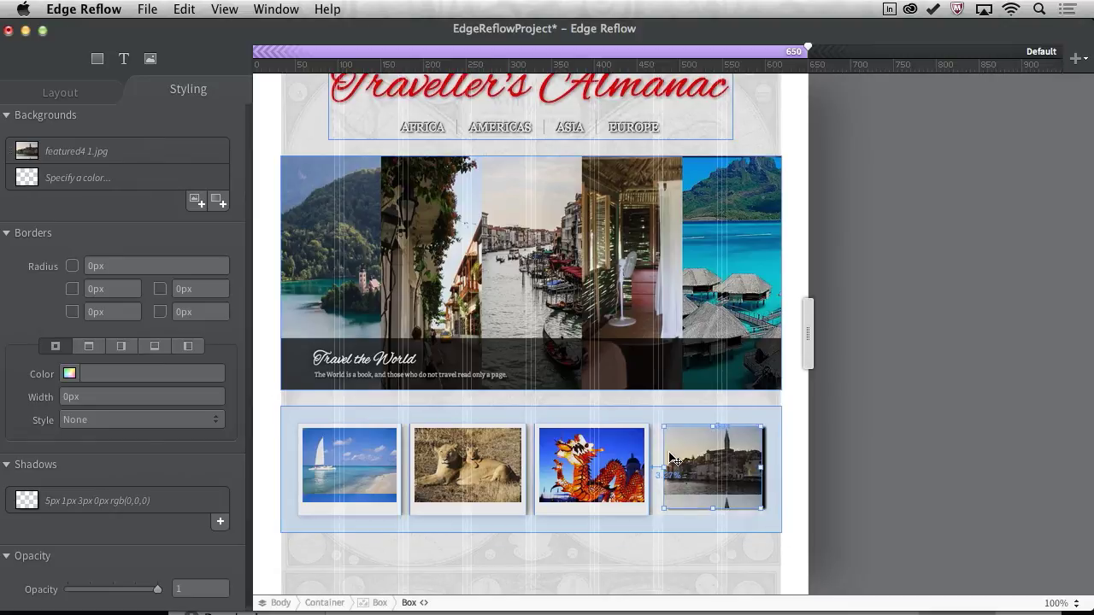
left_click(120, 420)
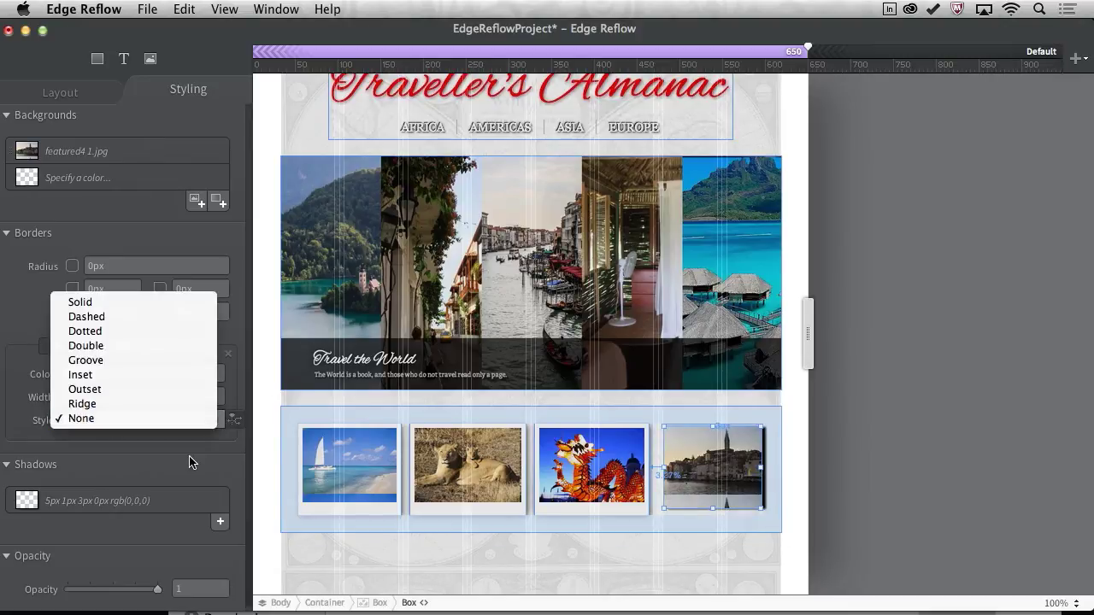
left_click(190, 462)
left_click(73, 98)
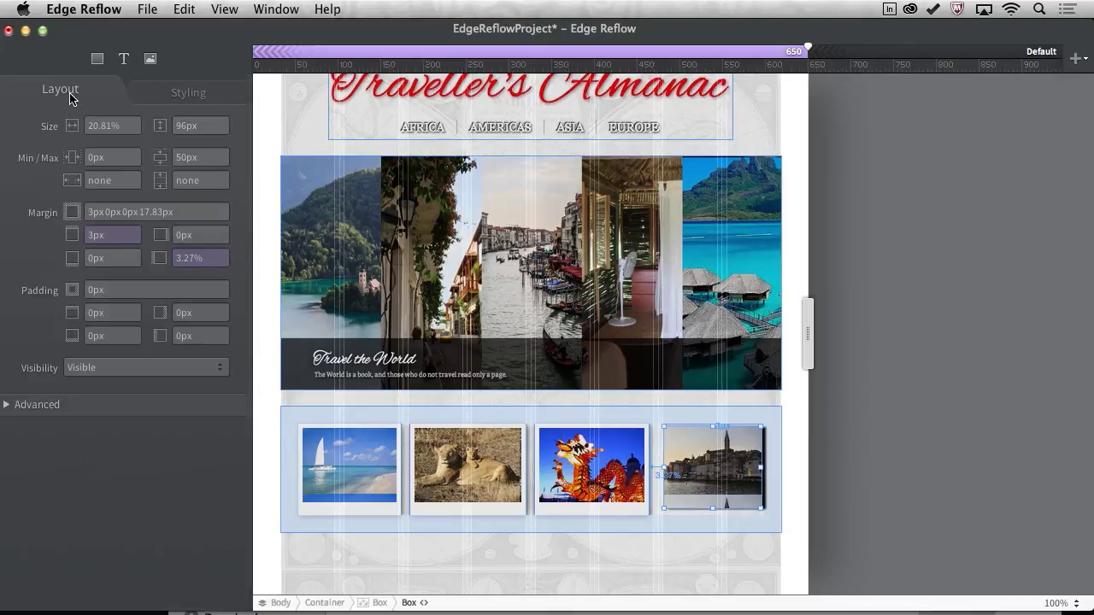
left_click(107, 366)
left_click(133, 381)
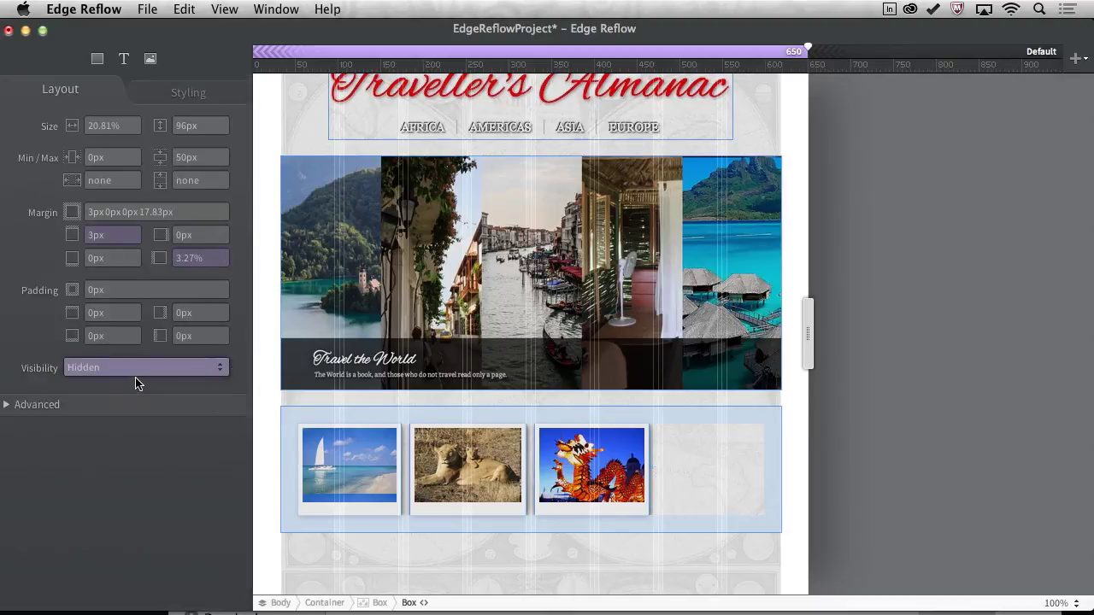
Step: Set the dragon, lion and sailboat thumbnail boxes to 28% width each
left_click(569, 456)
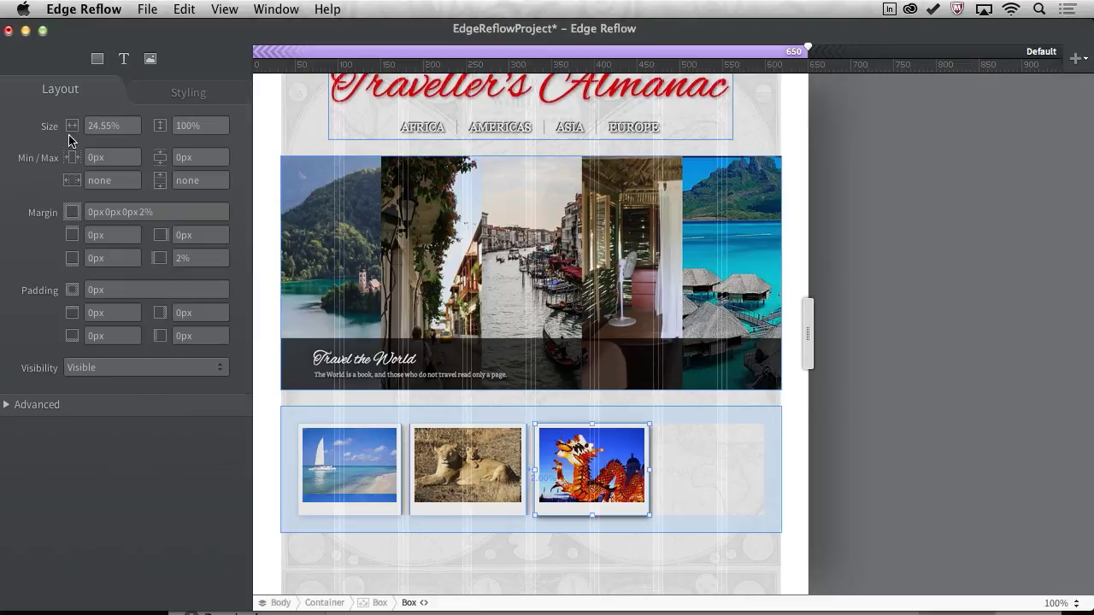
left_click(113, 126)
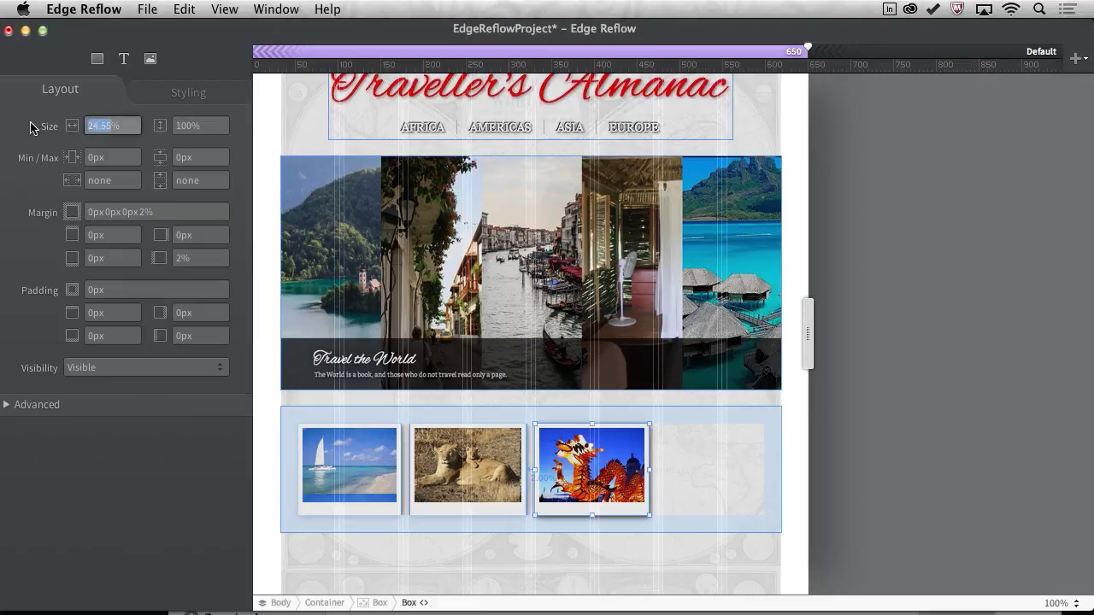
type("3")
key("Return")
left_click(467, 459)
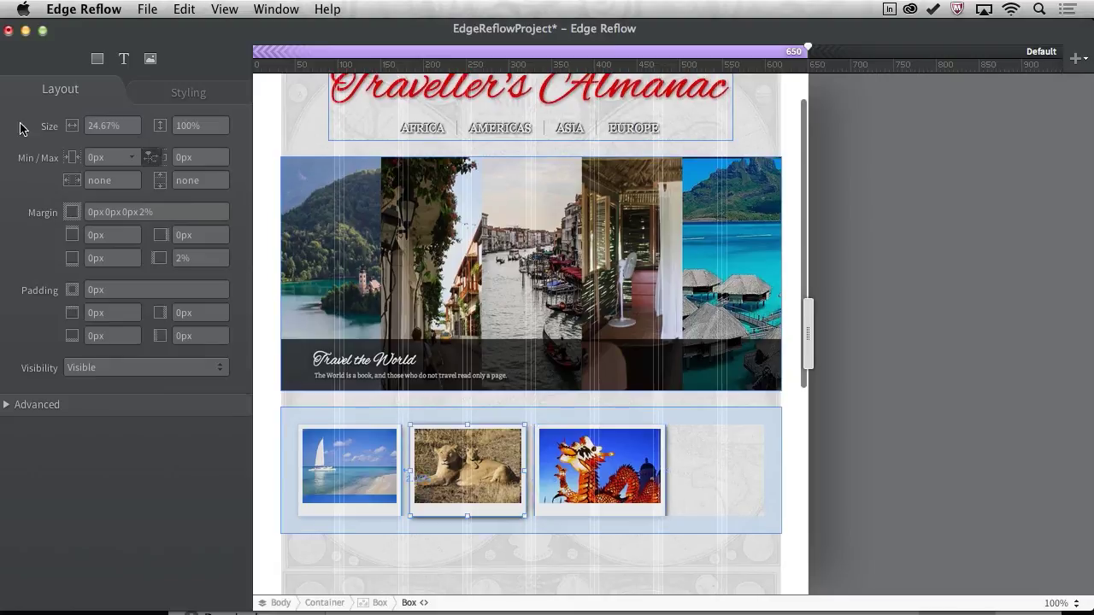
left_click_drag(115, 125, 47, 119)
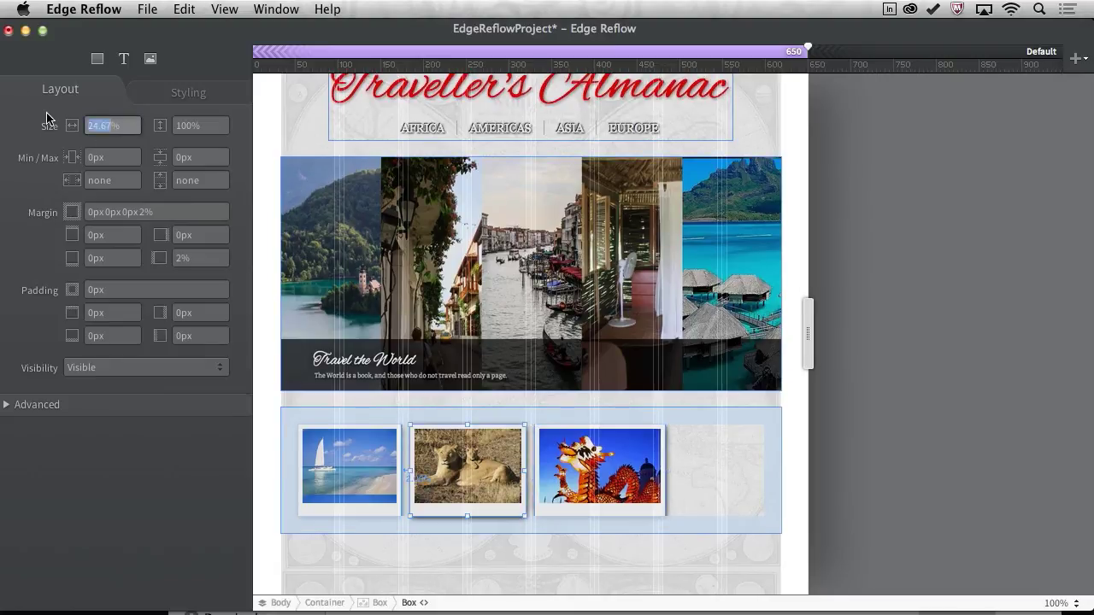
type("28")
key("Return")
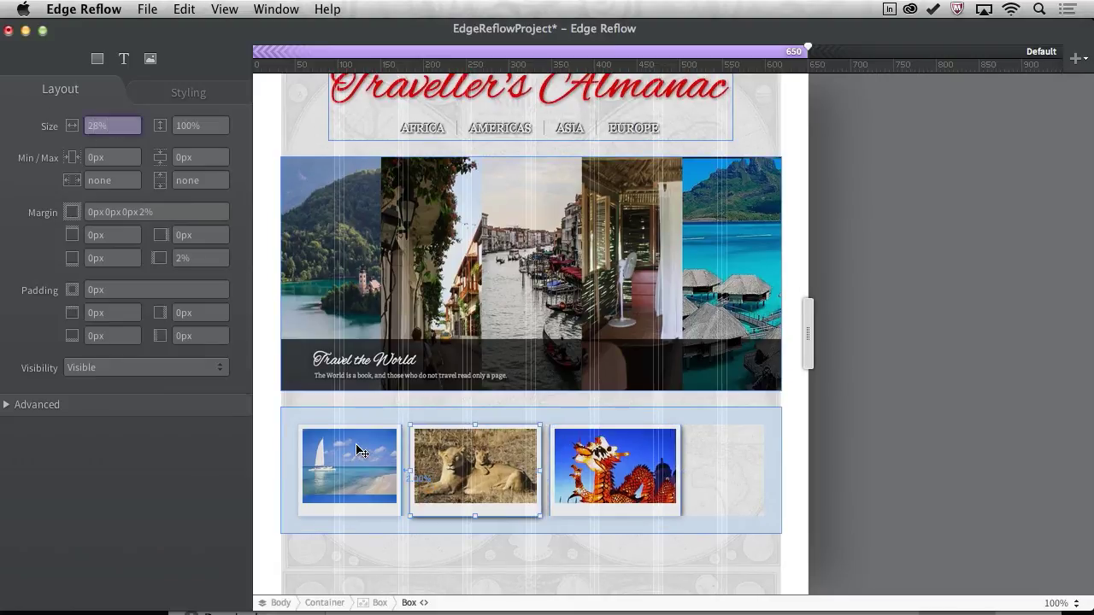
left_click(354, 449)
left_click_drag(110, 125, 51, 115)
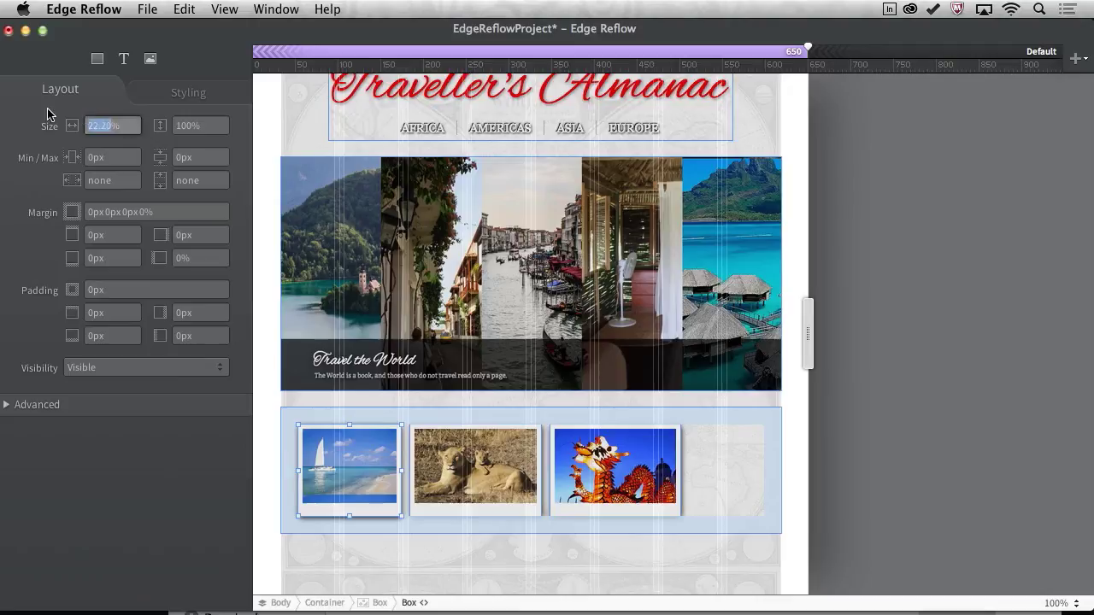
type("28")
key("Return")
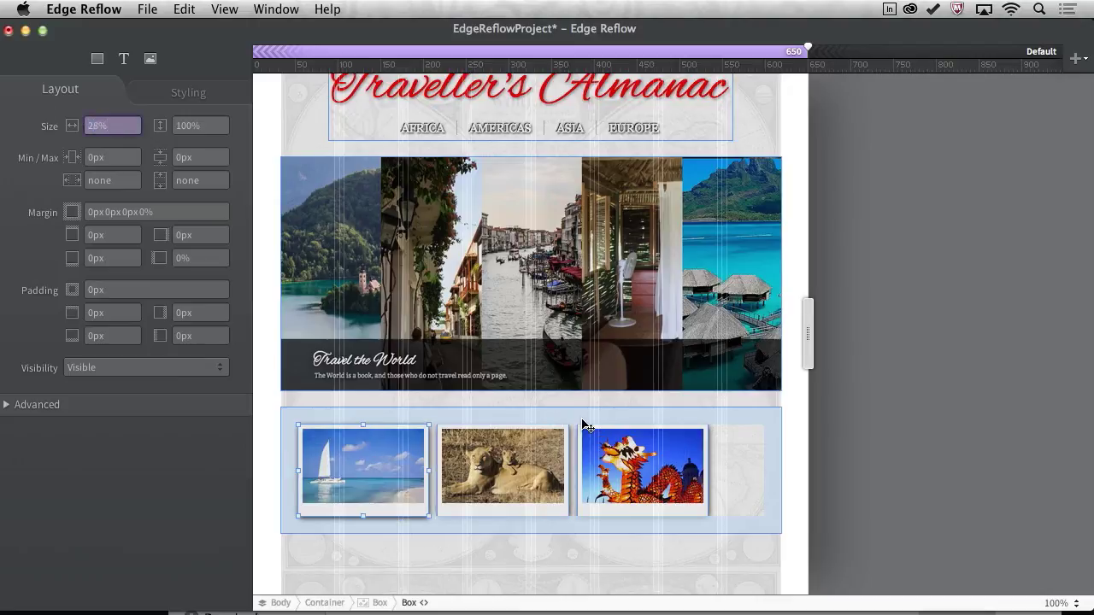
left_click(684, 557)
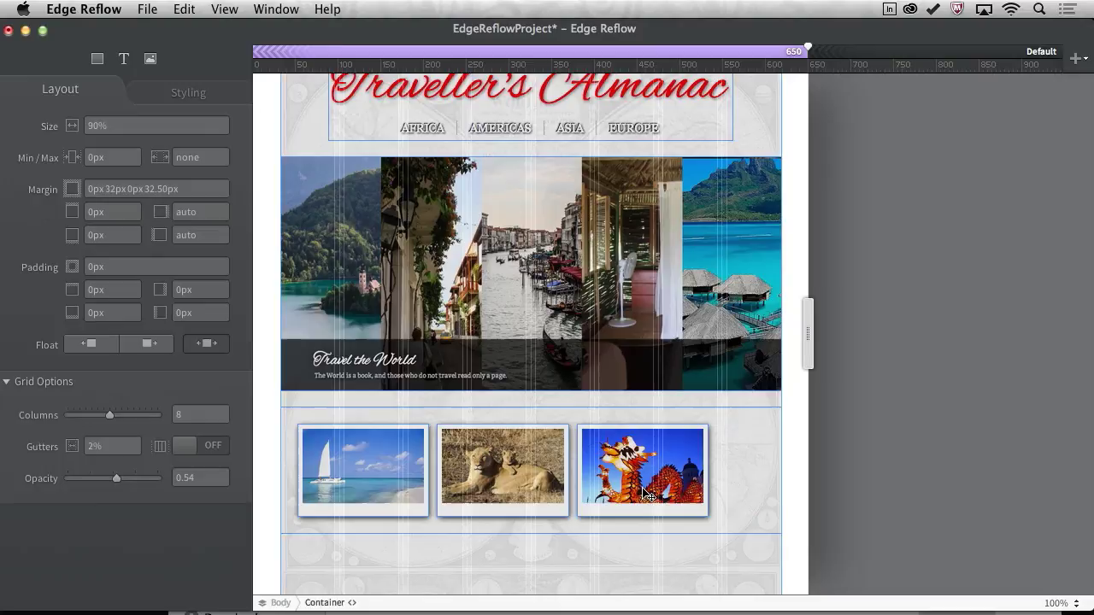
left_click(646, 494)
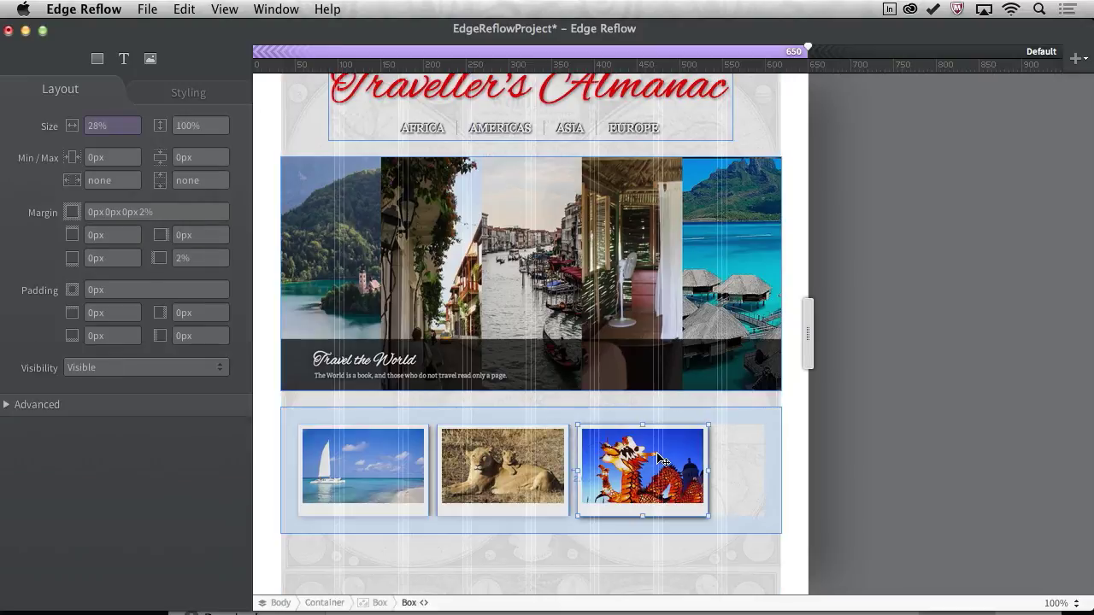
Step: Check the selected box's CSS, then narrow the page and add a 377 px breakpoint
left_click(423, 603)
left_click_drag(807, 330, 571, 300)
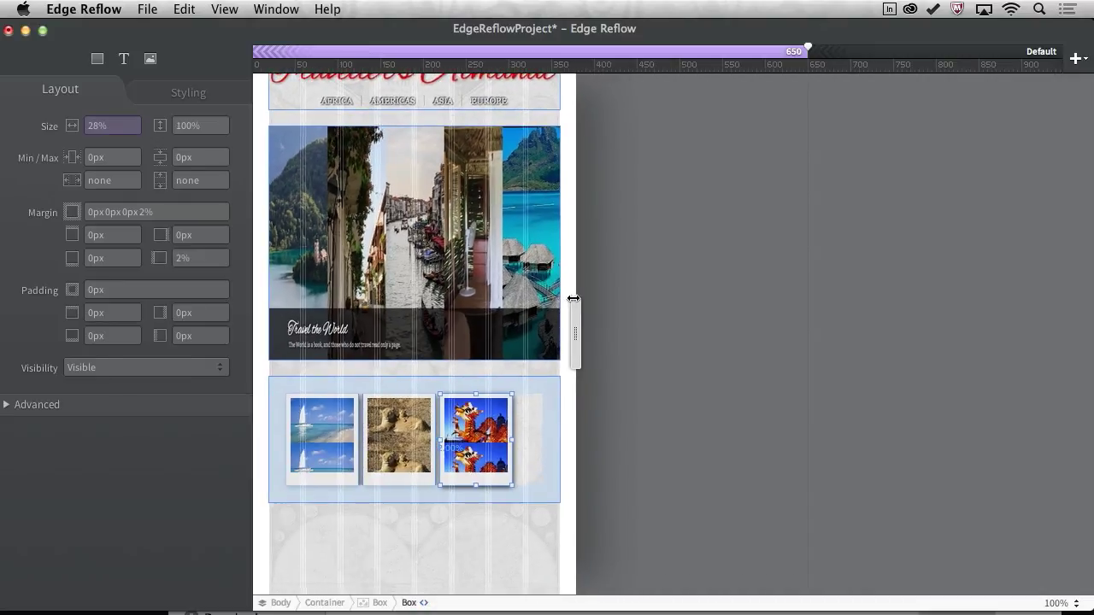
left_click(1075, 60)
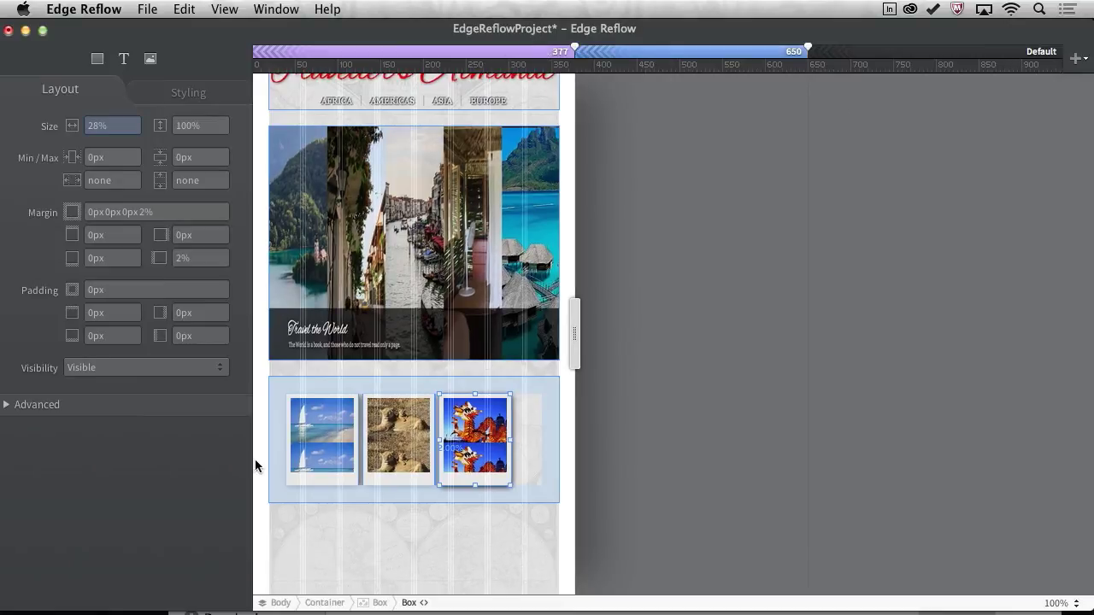
Step: Hide the dragon, hero and second thumbnails, and centre the enlarged sailboat thumbnail
left_click(101, 366)
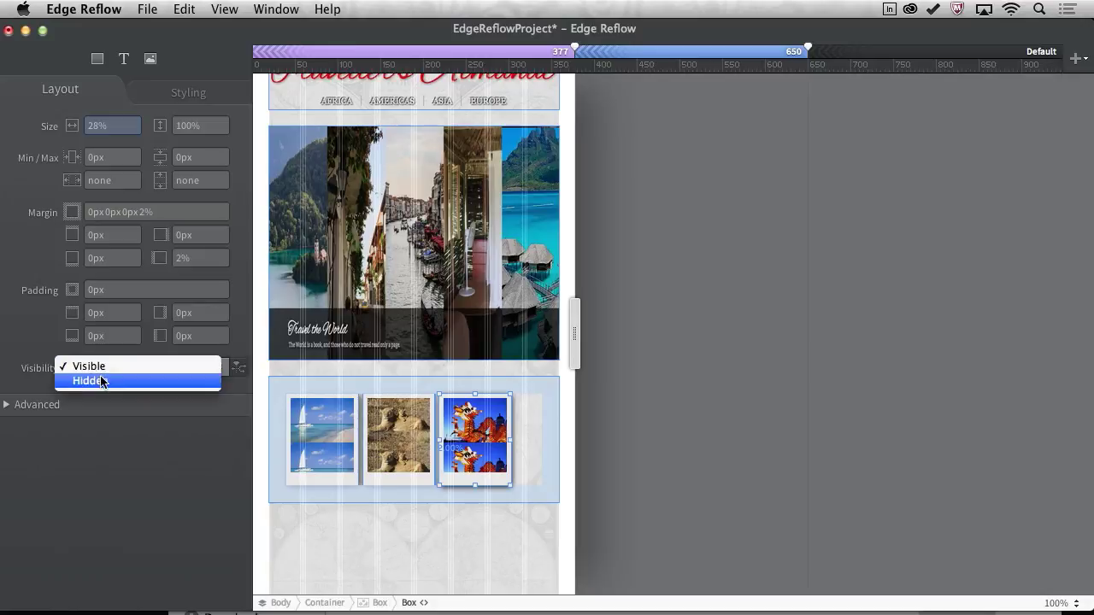
left_click(101, 381)
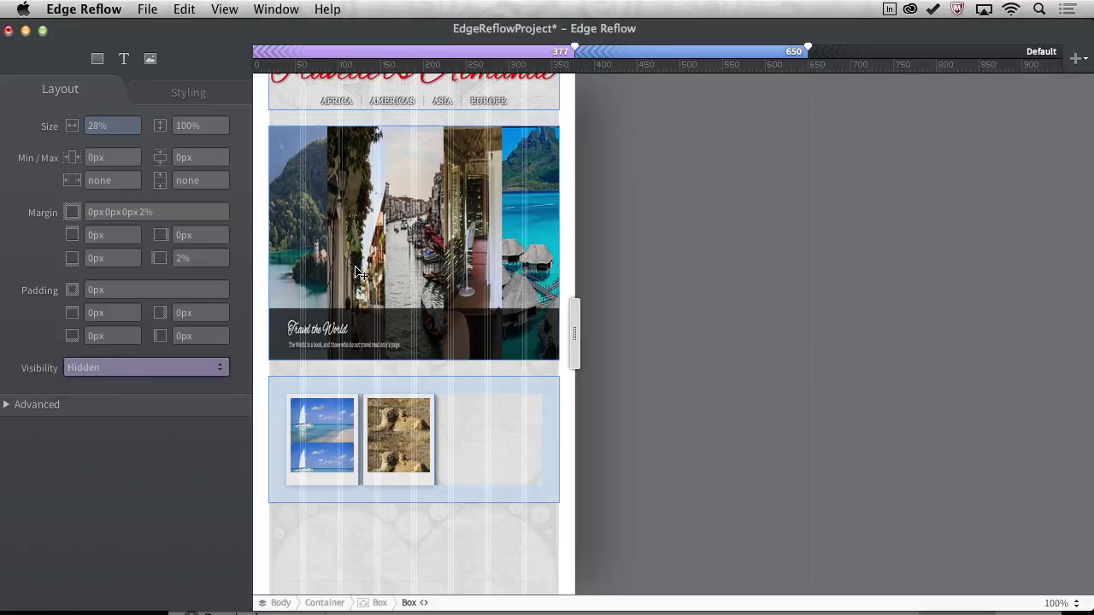
left_click(92, 367)
left_click(91, 382)
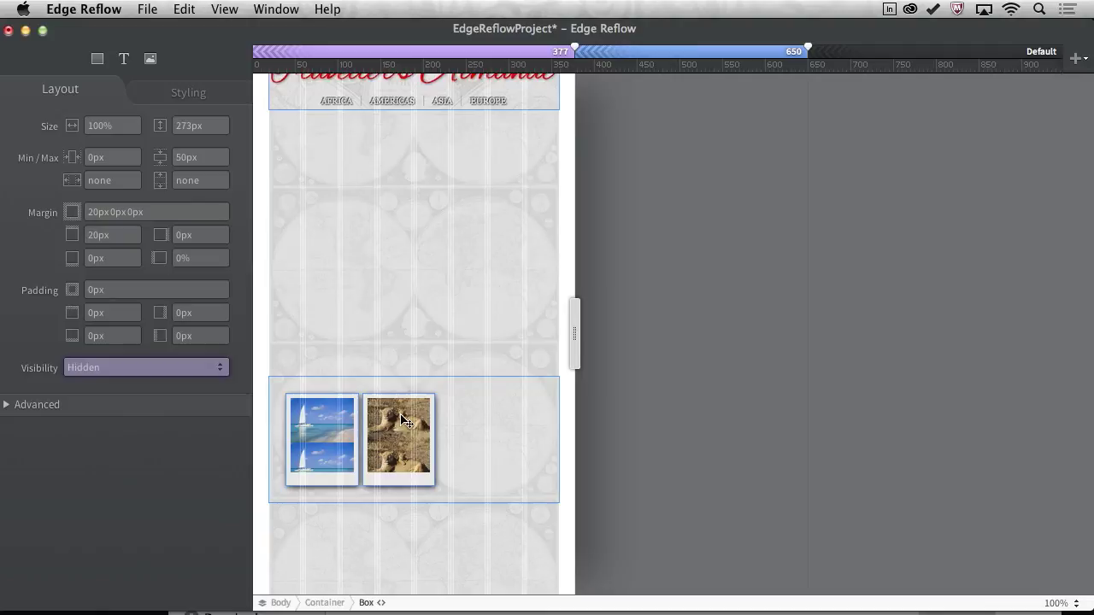
left_click(126, 369)
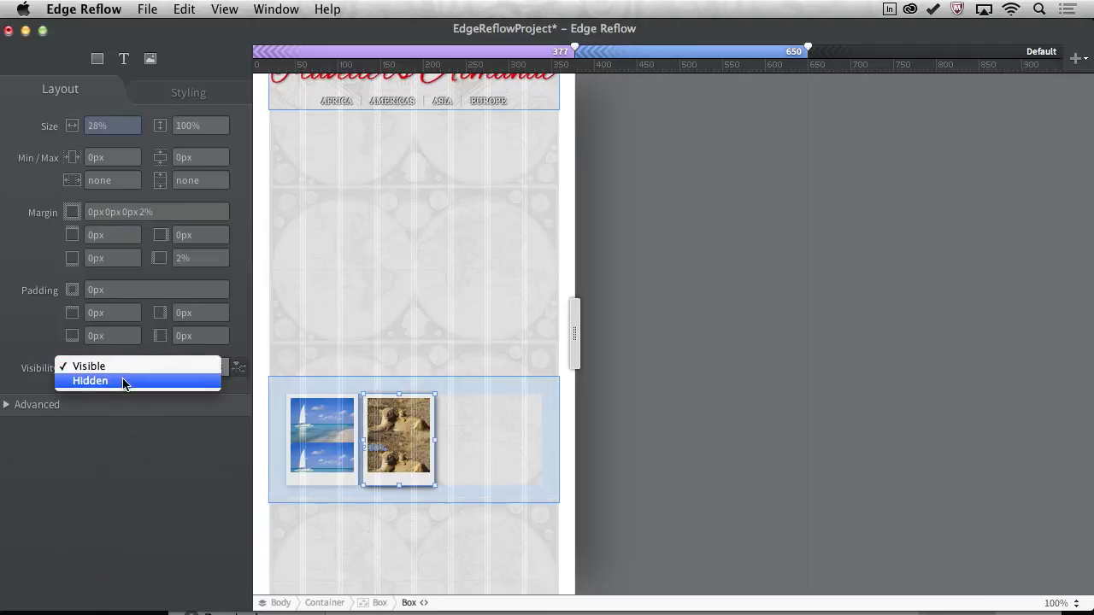
left_click(126, 381)
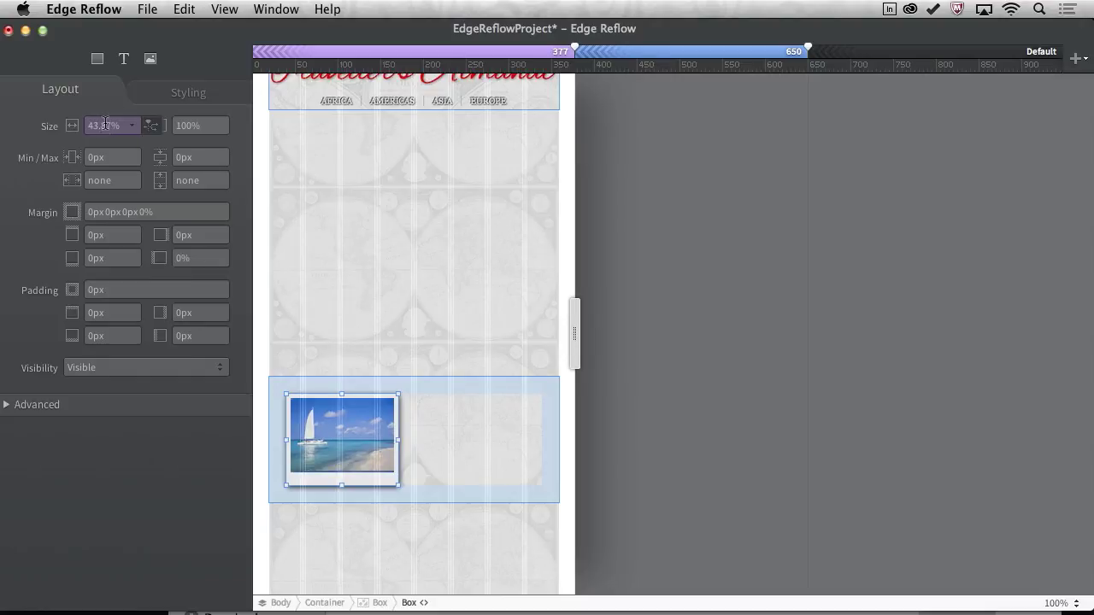
left_click_drag(336, 445, 393, 443)
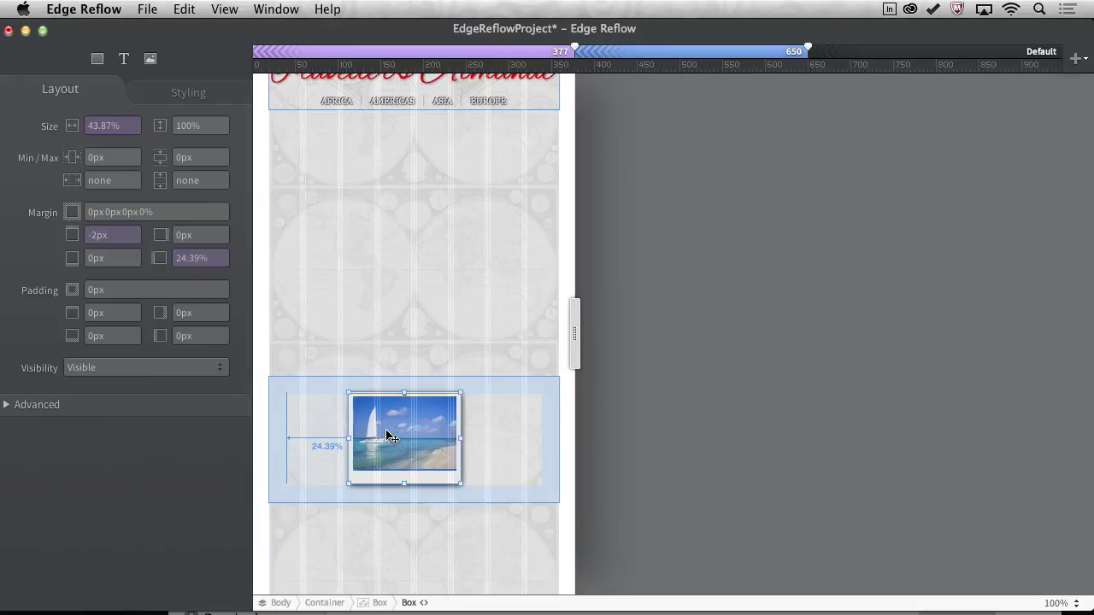
left_click(424, 604)
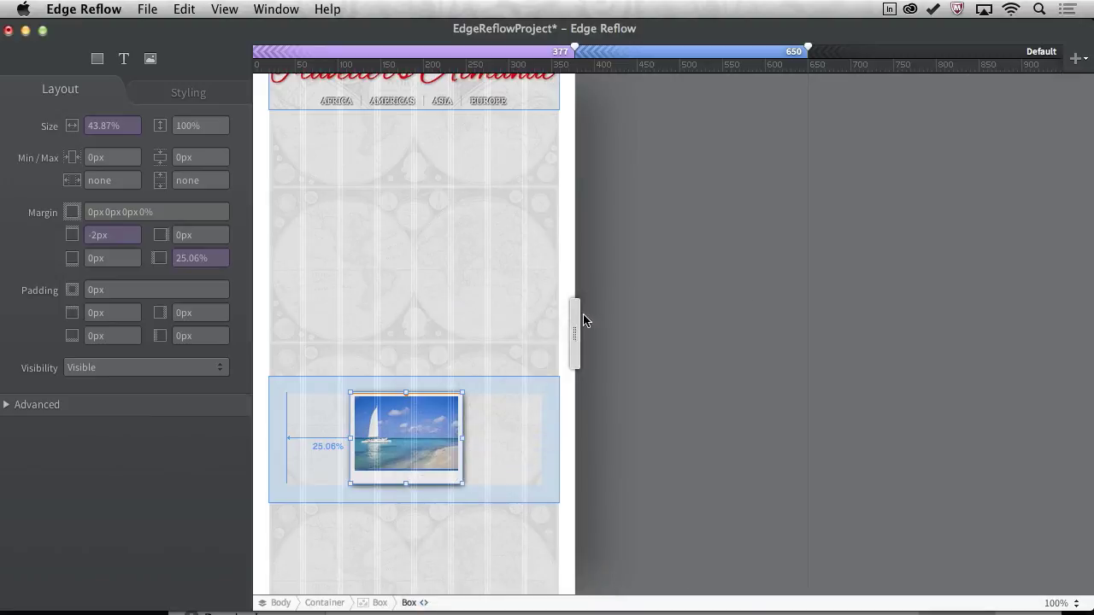
Step: Resize the page across all breakpoints back to full width, then switch to Chrome
left_click_drag(625, 314, 950, 310)
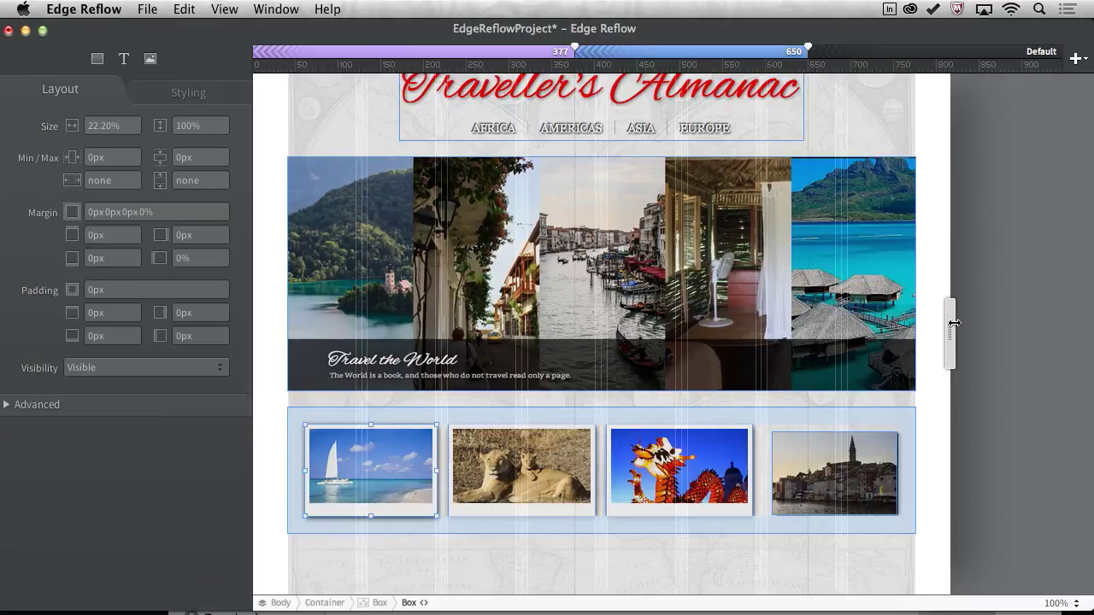
left_click_drag(954, 323, 888, 265)
key("super+Tab")
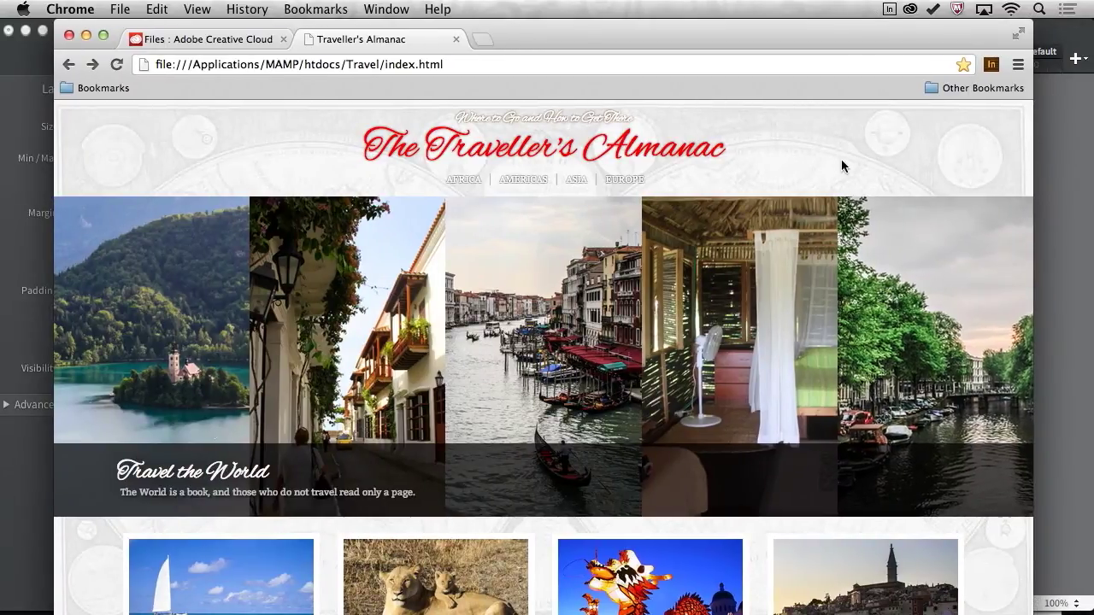
Step: Narrow the Chrome window to view the three-thumbnail tablet layout
scroll(839, 166, "down", 5)
scroll(838, 166, "up", 2)
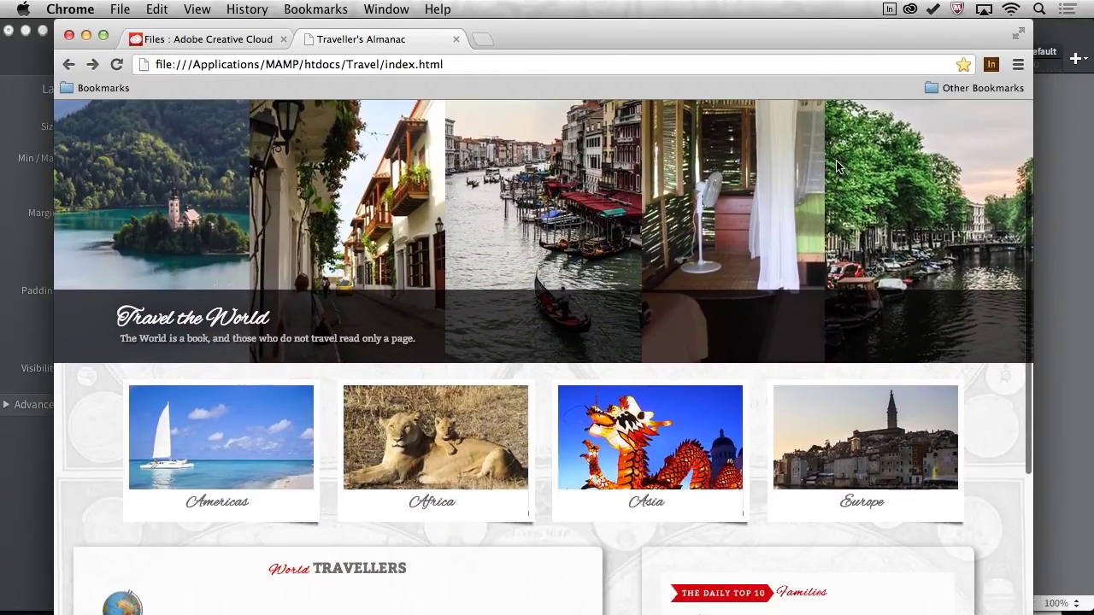
left_click_drag(1032, 132, 681, 139)
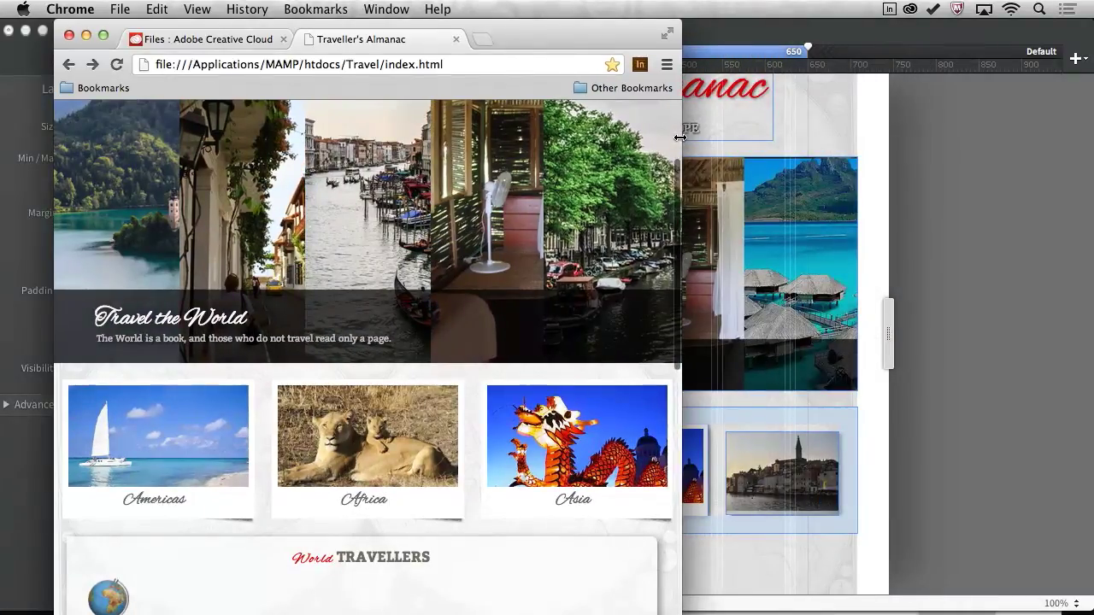
scroll(607, 186, "up", 3)
scroll(606, 183, "down", 5)
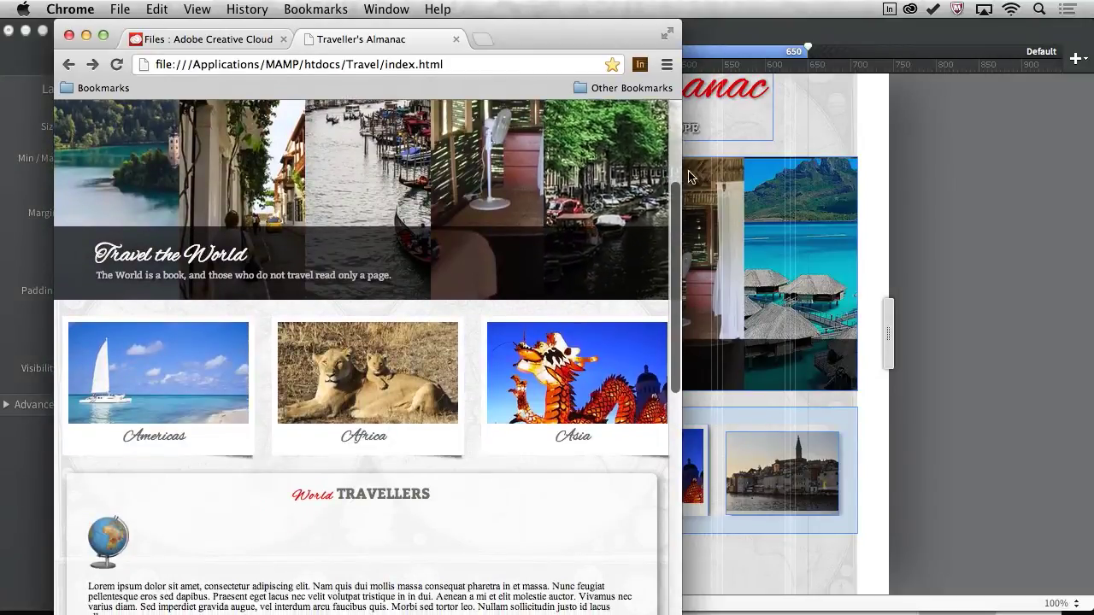
Step: Narrow Chrome to phone width and step the single-photo carousel forward and back
left_click_drag(682, 166, 454, 152)
scroll(247, 206, "up", 2)
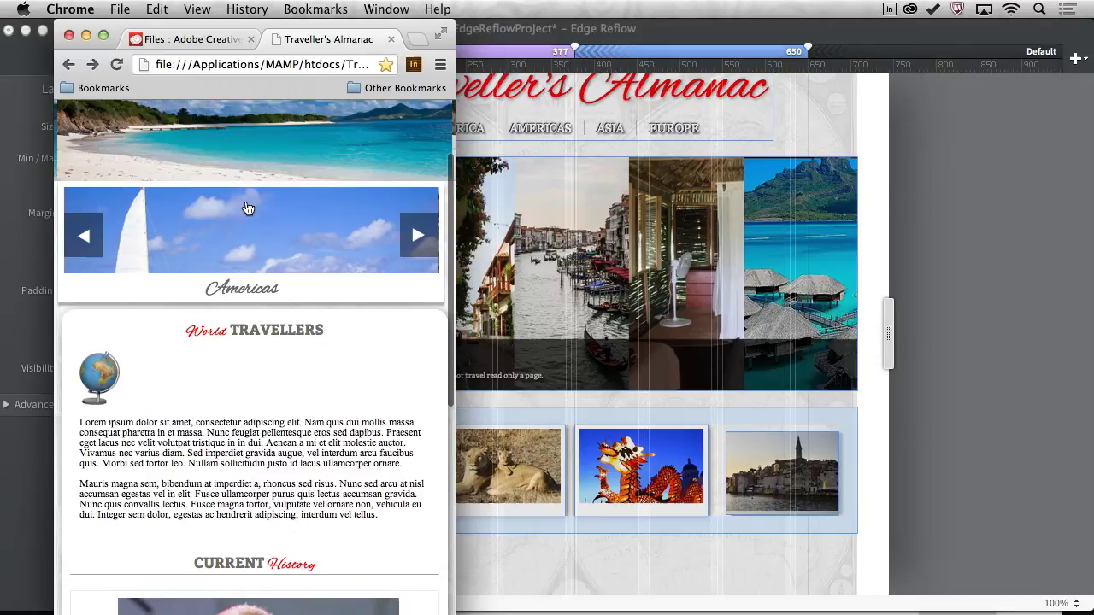
left_click(419, 238)
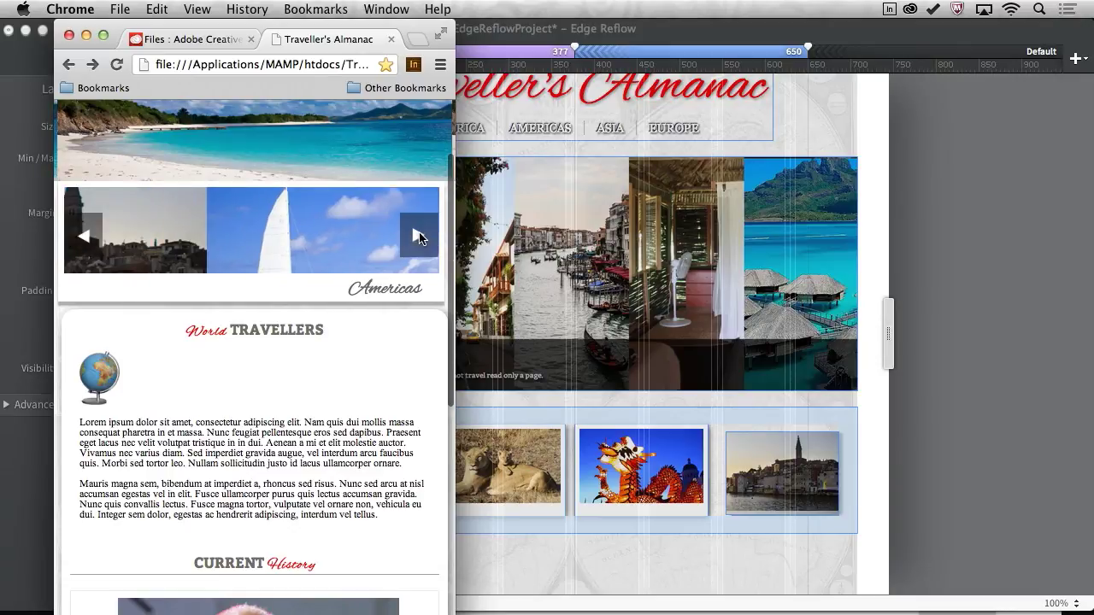
left_click(70, 238)
scroll(167, 297, "down", 4)
scroll(168, 303, "up", 4)
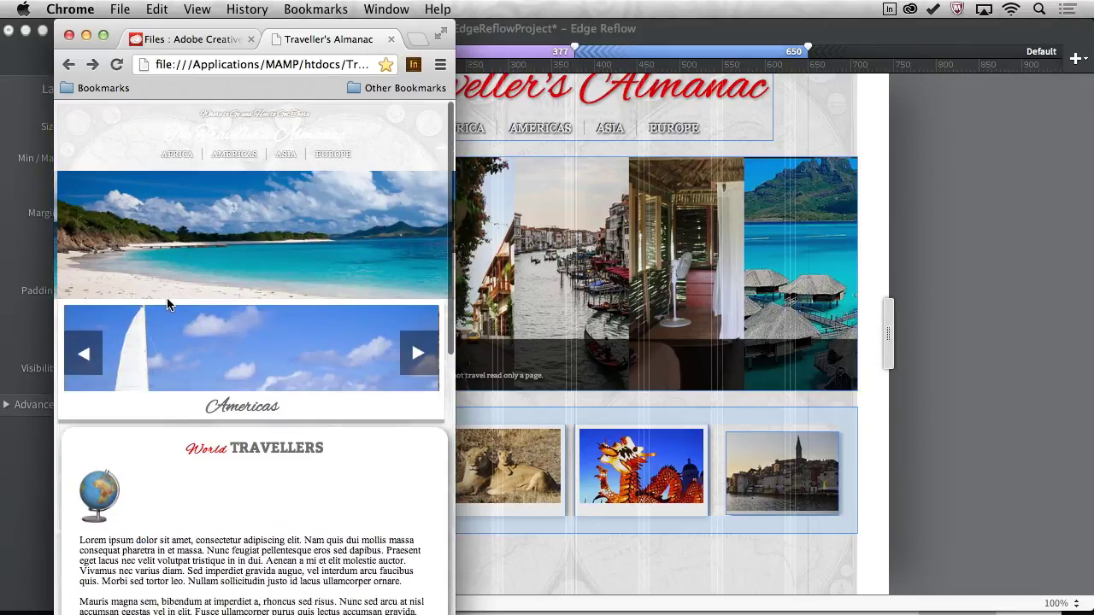